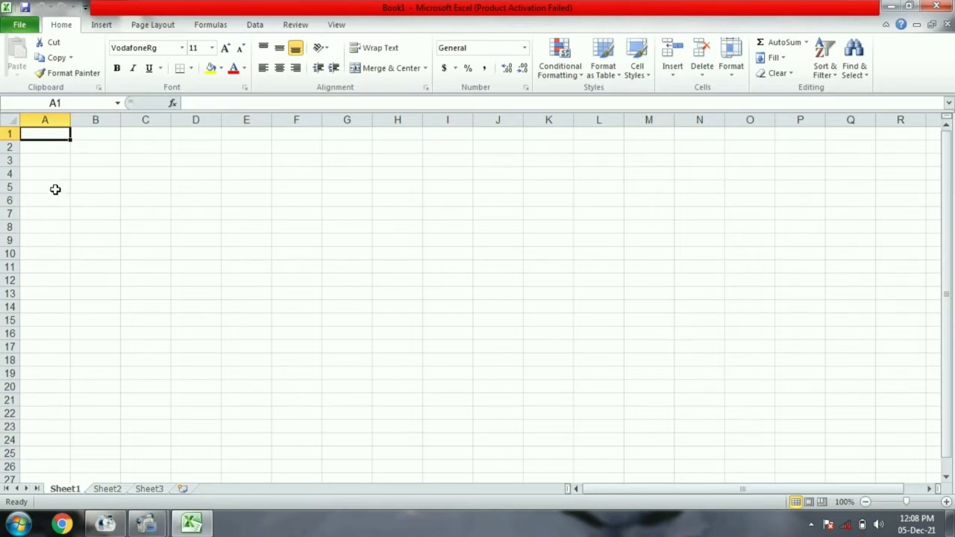
- Apply All Borders to A5:D12 and widen column A
left_click_drag(56, 189, 186, 277)
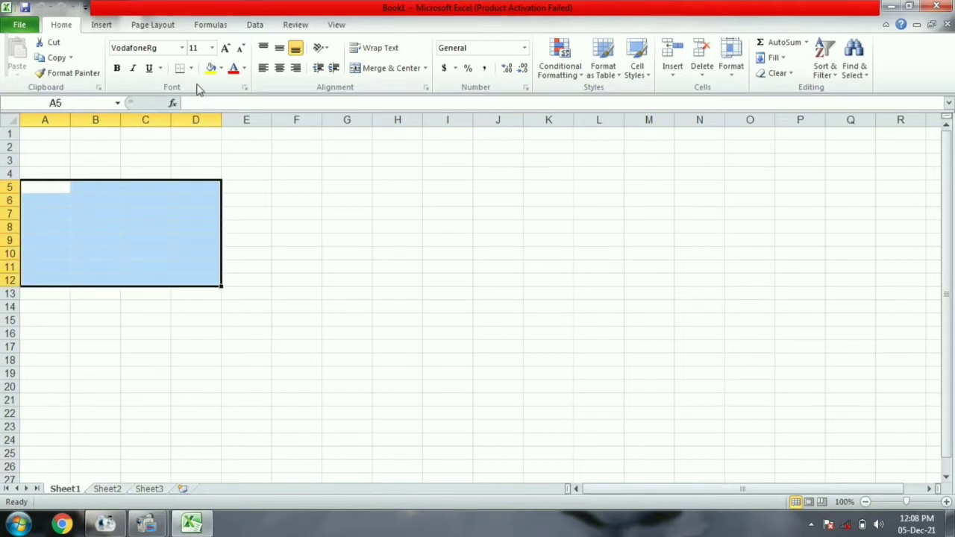
left_click(191, 68)
left_click(185, 180)
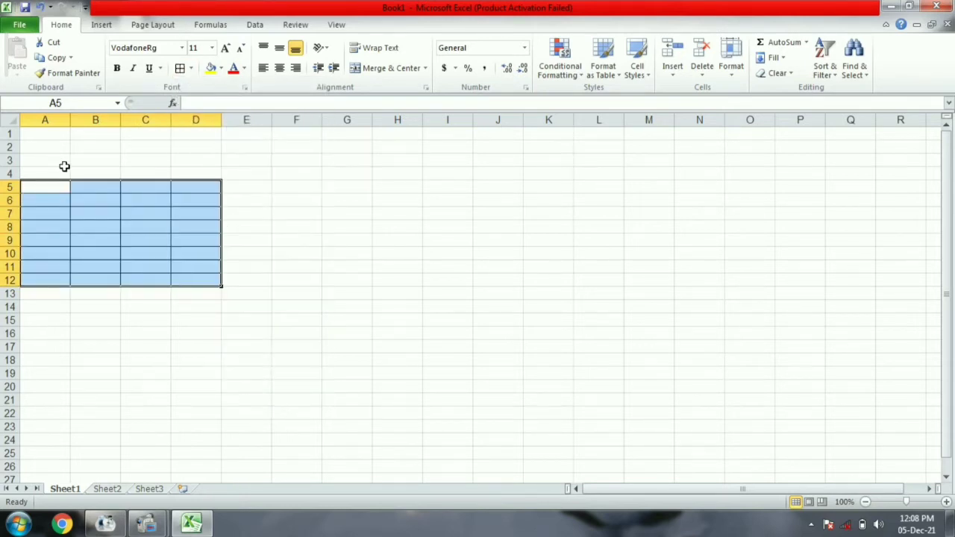
left_click_drag(69, 122, 383, 123)
- Extend the bordered grid to E5:F12 and widen columns E and F
left_click_drag(422, 187, 457, 278)
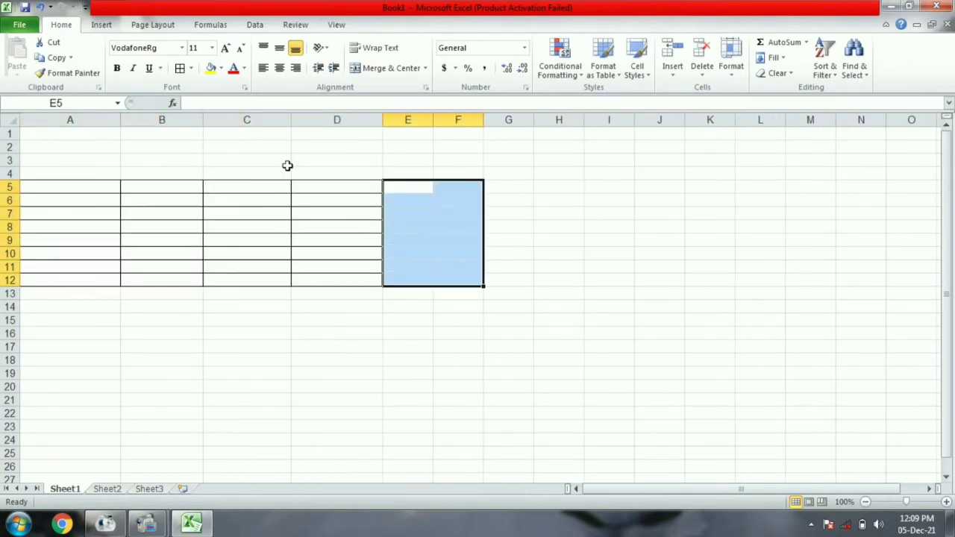
left_click(180, 68)
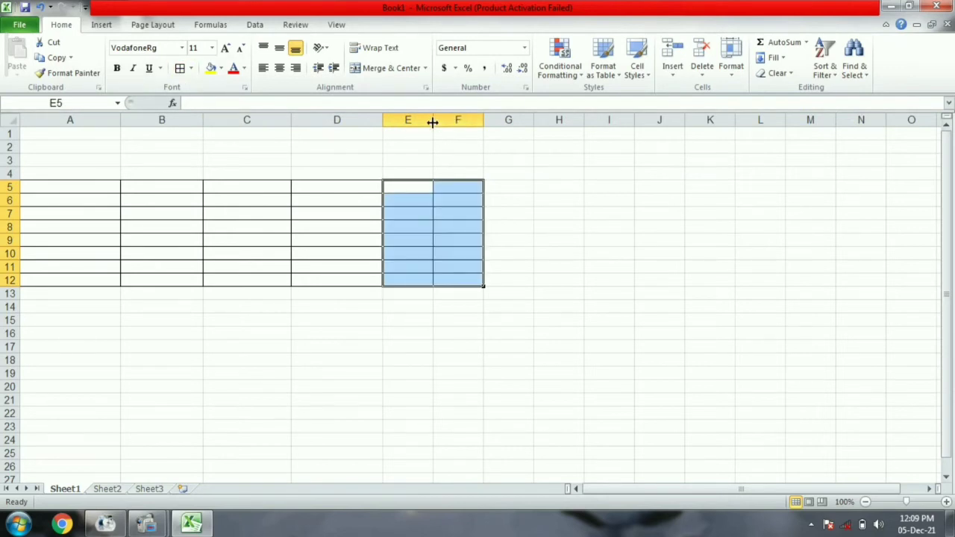
left_click_drag(433, 121, 554, 119)
left_click(93, 186)
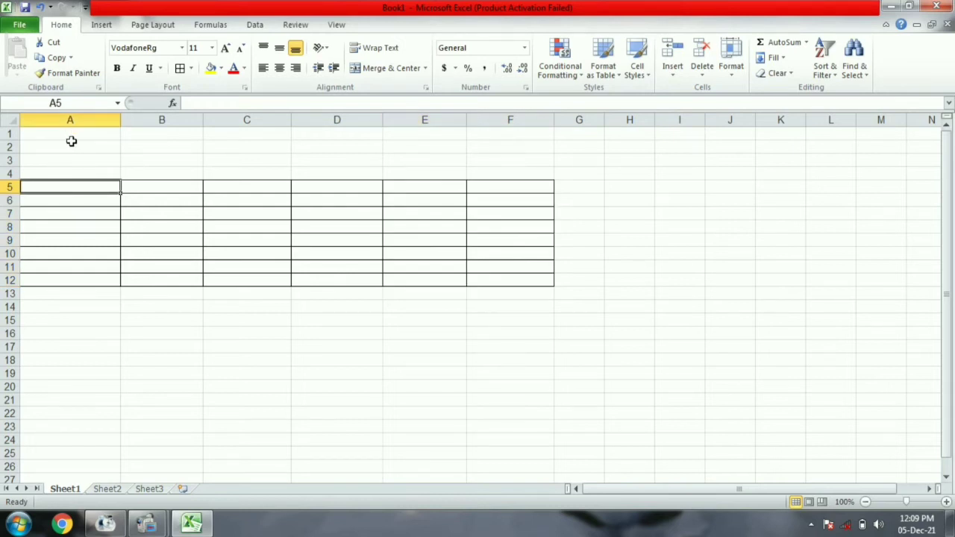
- Merge and centre A2:F3, then enter the title AGE CALCULATION in it
left_click_drag(70, 143, 509, 167)
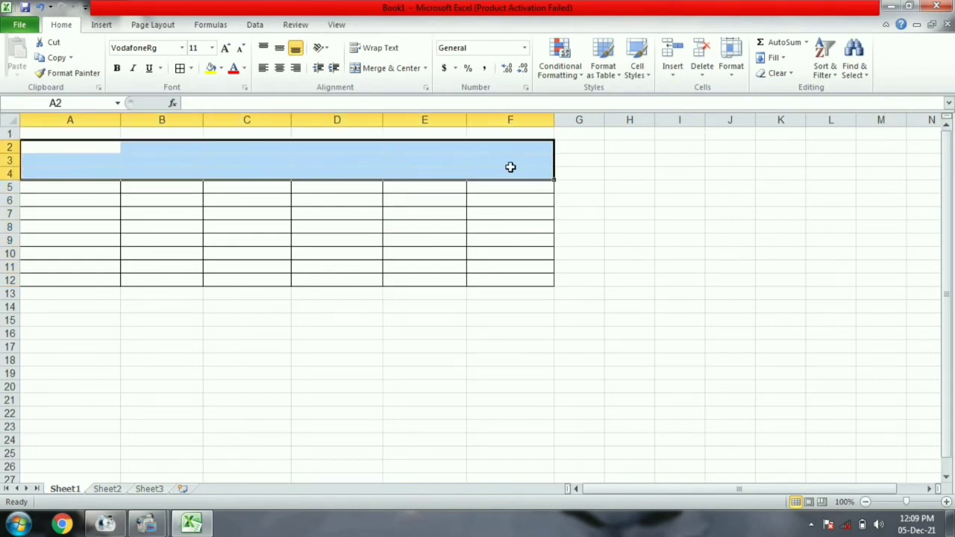
left_click_drag(103, 153, 499, 156)
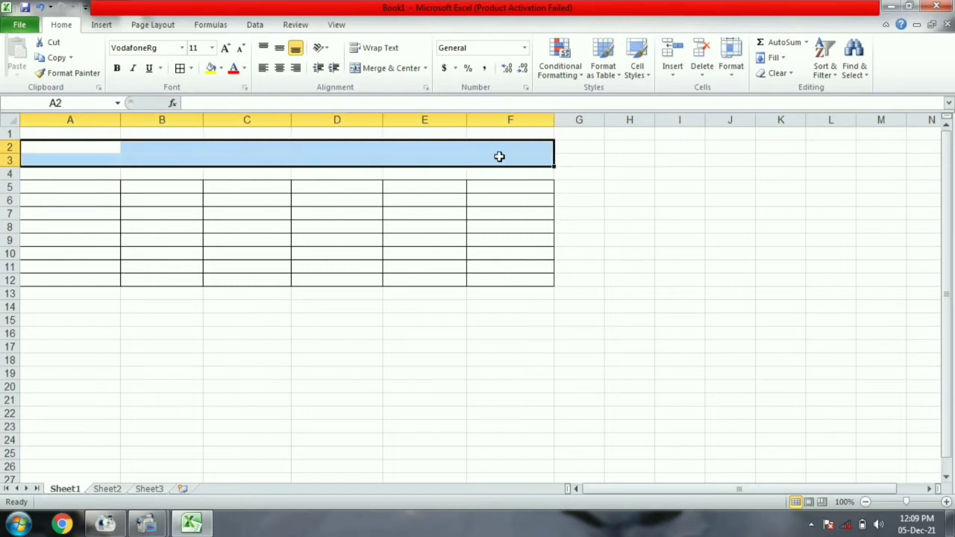
left_click(377, 68)
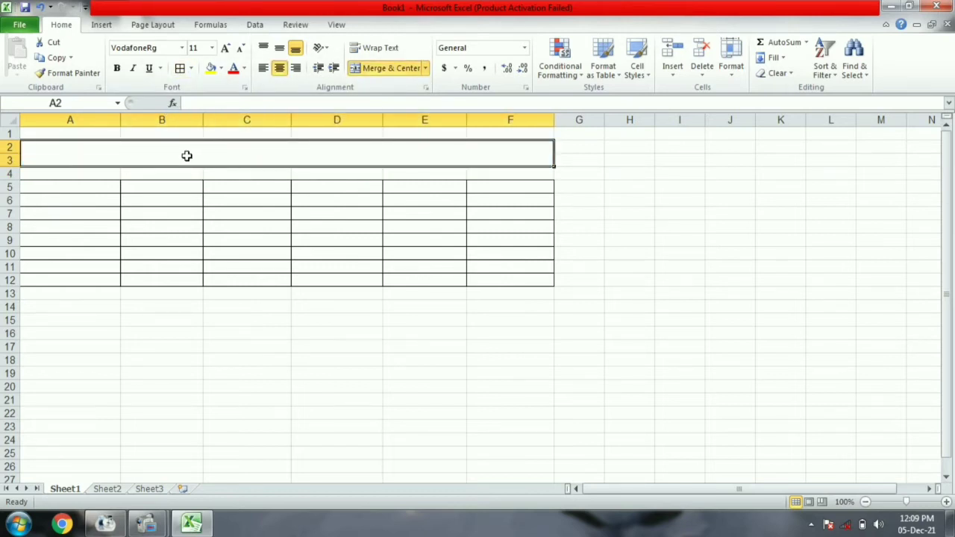
type("aG")
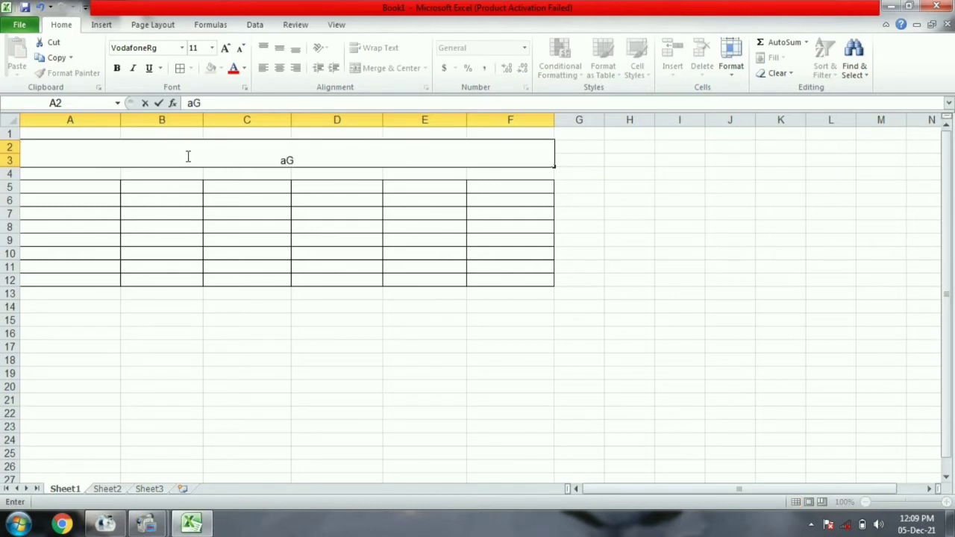
key("BackSpace")
key("BackSpace")
type("AGE CALC")
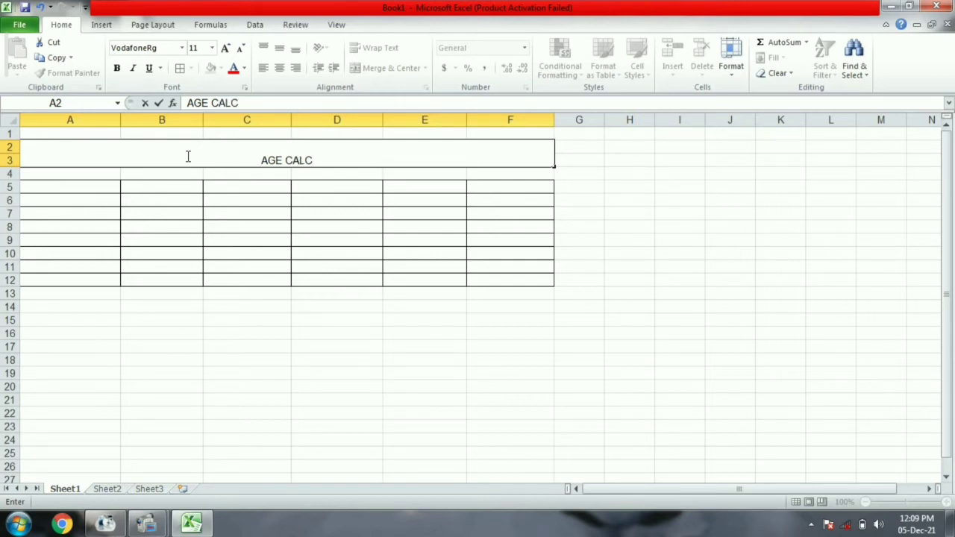
type("ULAT")
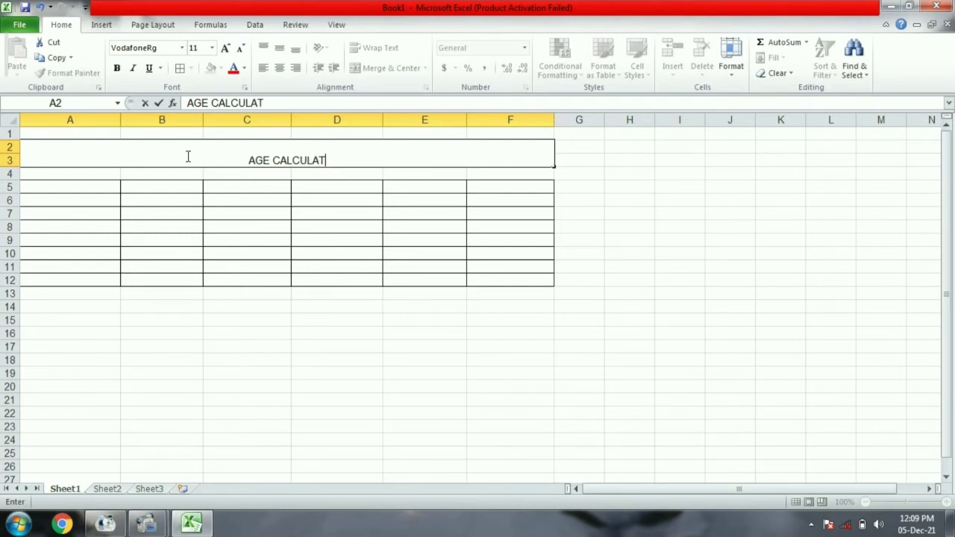
type("ION")
key("Return")
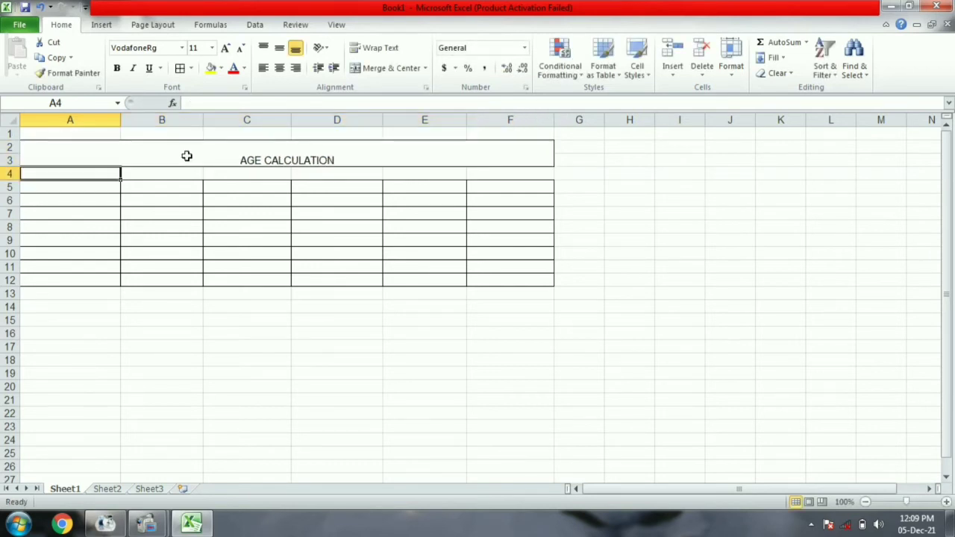
left_click(186, 156)
- Make the title bold, middle-aligned, four sizes larger, red text on yellow fill
left_click(117, 68)
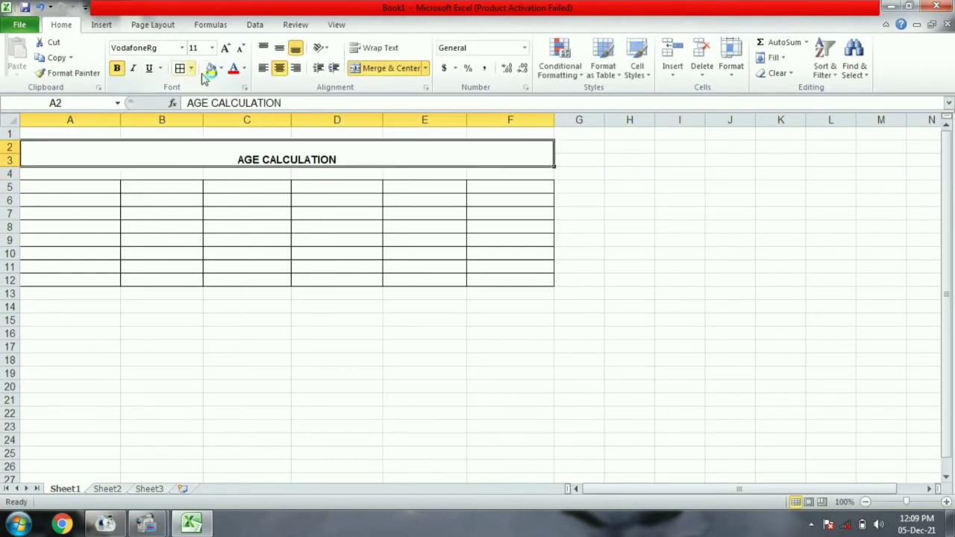
left_click(279, 48)
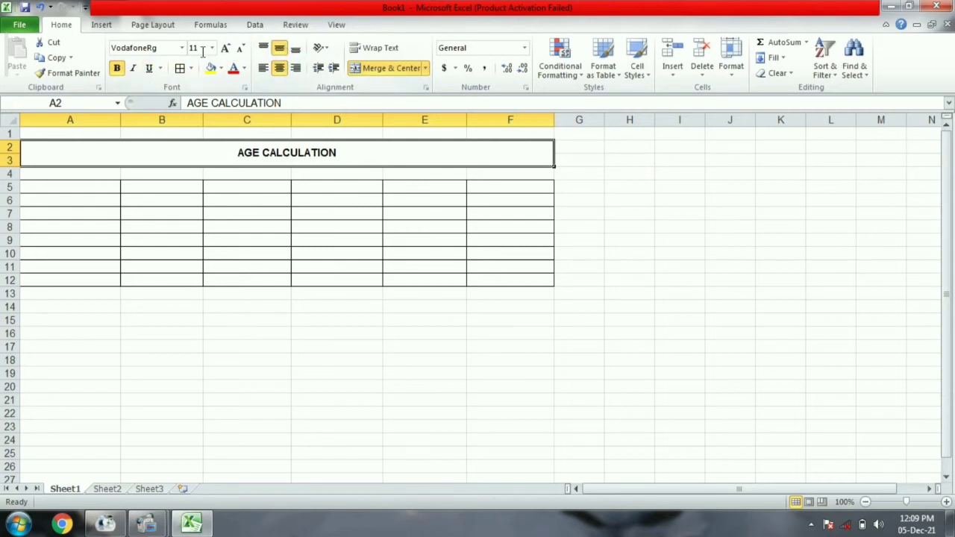
left_click(225, 48)
left_click(225, 48)
left_click(225, 47)
left_click(225, 48)
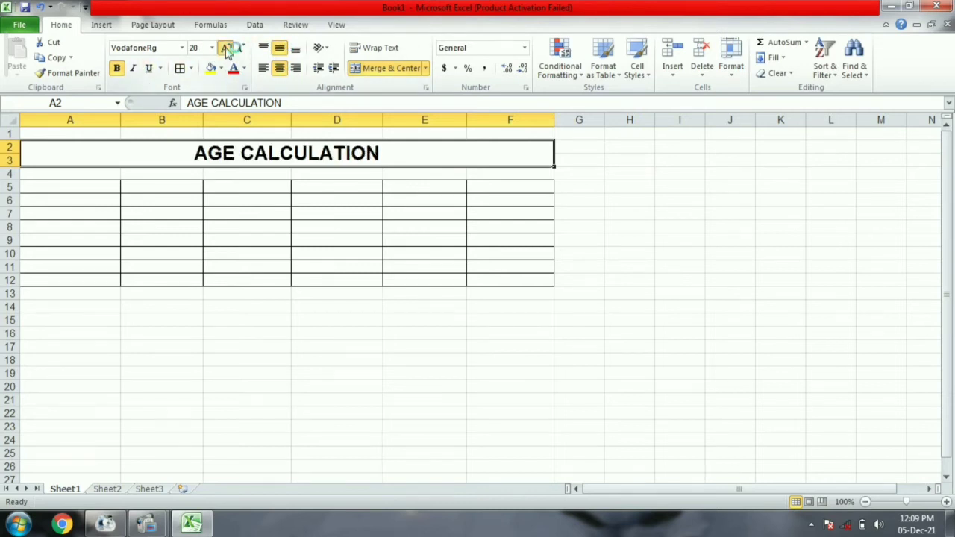
left_click(226, 48)
left_click(225, 48)
left_click(226, 48)
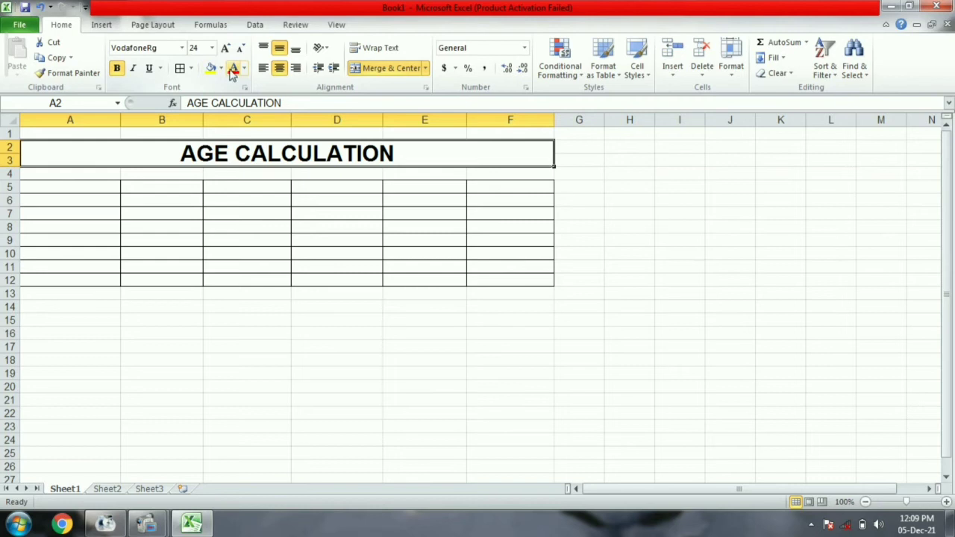
left_click(222, 68)
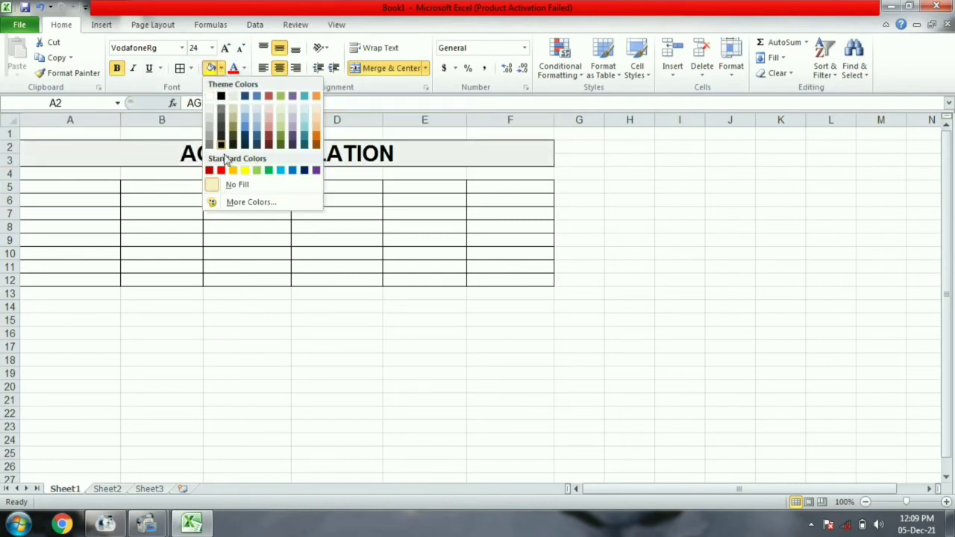
left_click(244, 171)
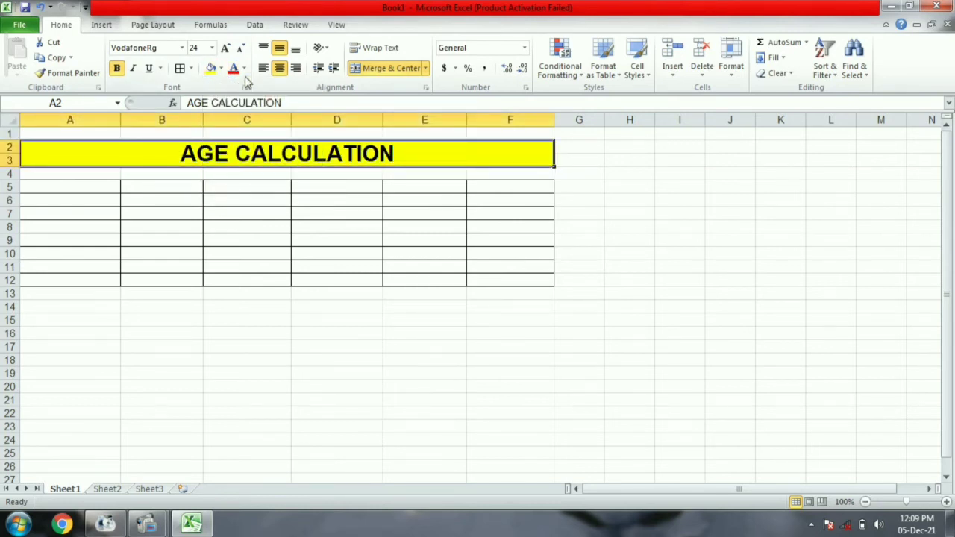
left_click(244, 69)
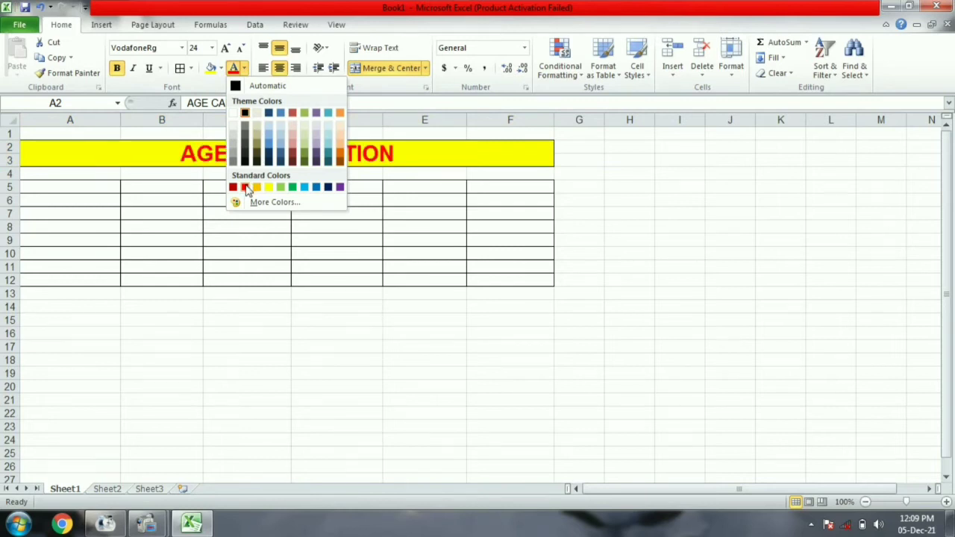
left_click(244, 187)
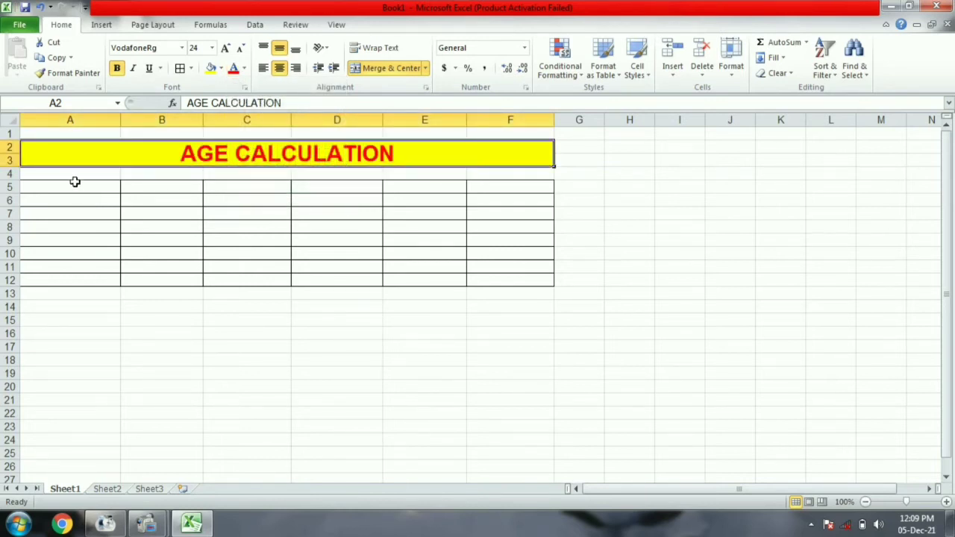
- Give the header row A5:F5 a yellow fill and red text
left_click_drag(62, 186, 507, 180)
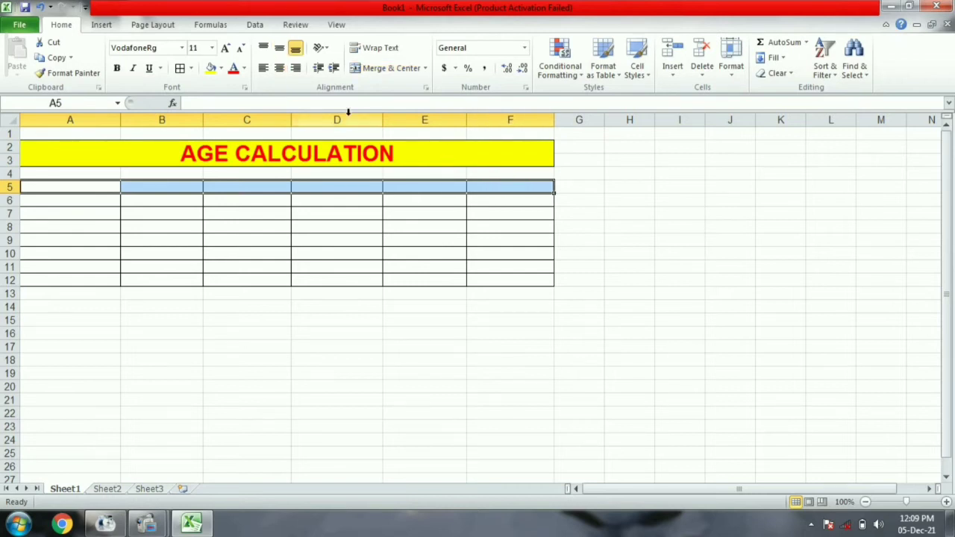
left_click(210, 69)
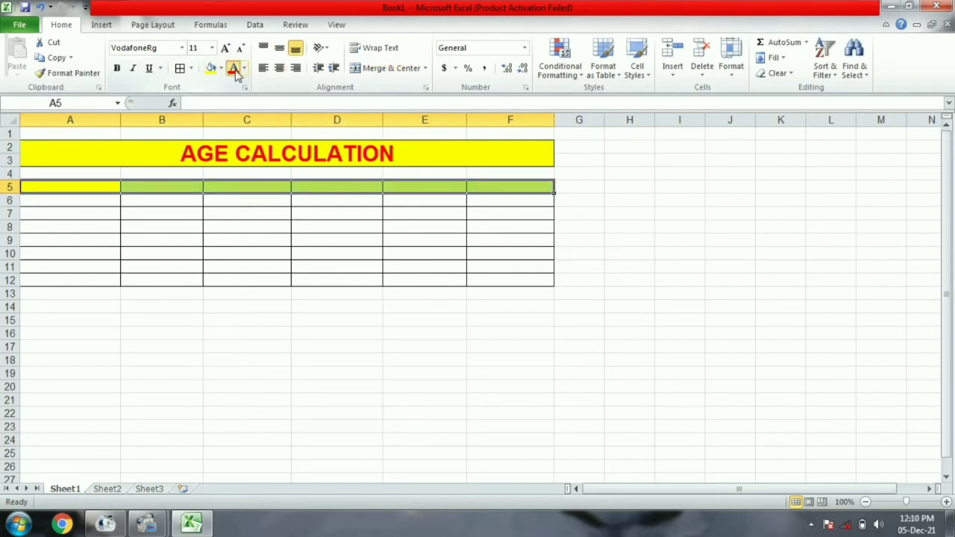
left_click(85, 189)
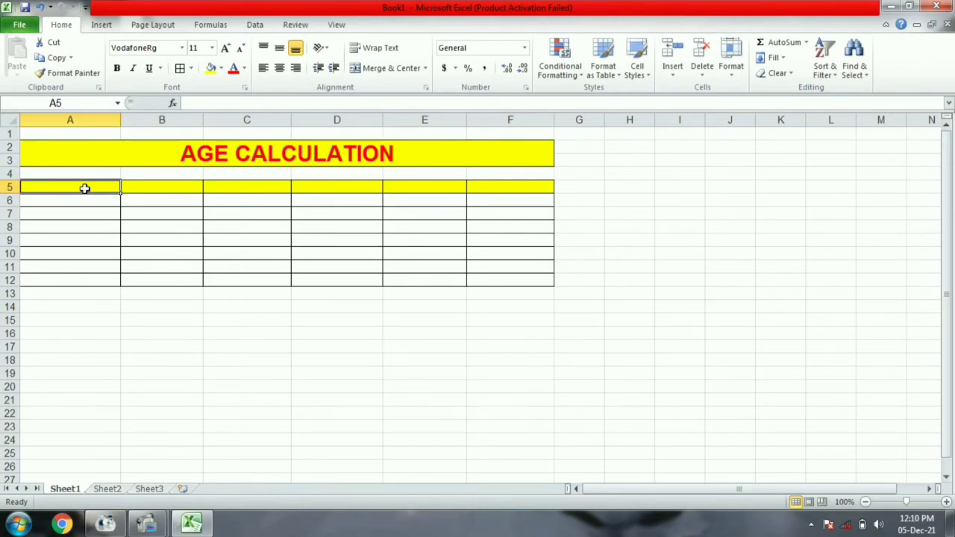
- Enter the headers NAME, DATE OF BIRTH and PRESENT DATE in A5:C5
type("NAME")
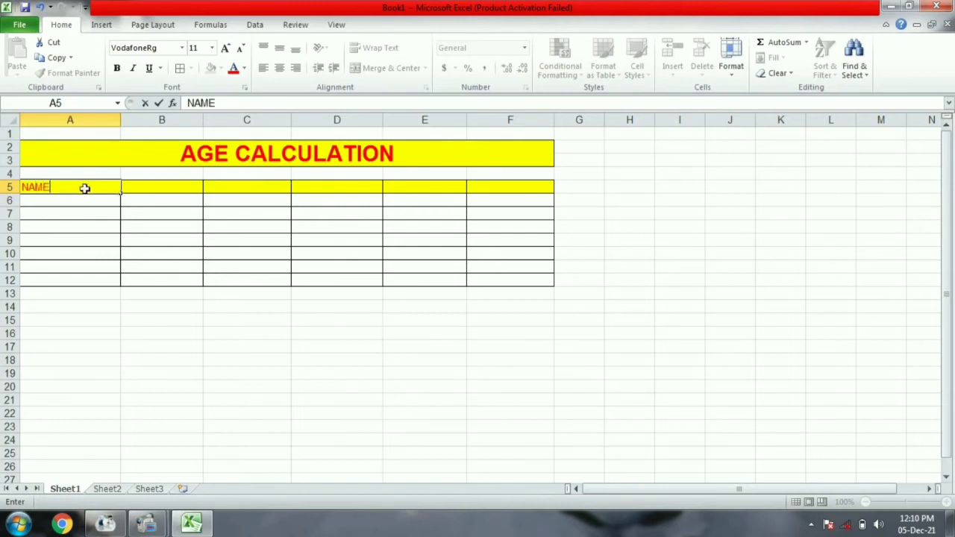
key("Tab")
type("DA")
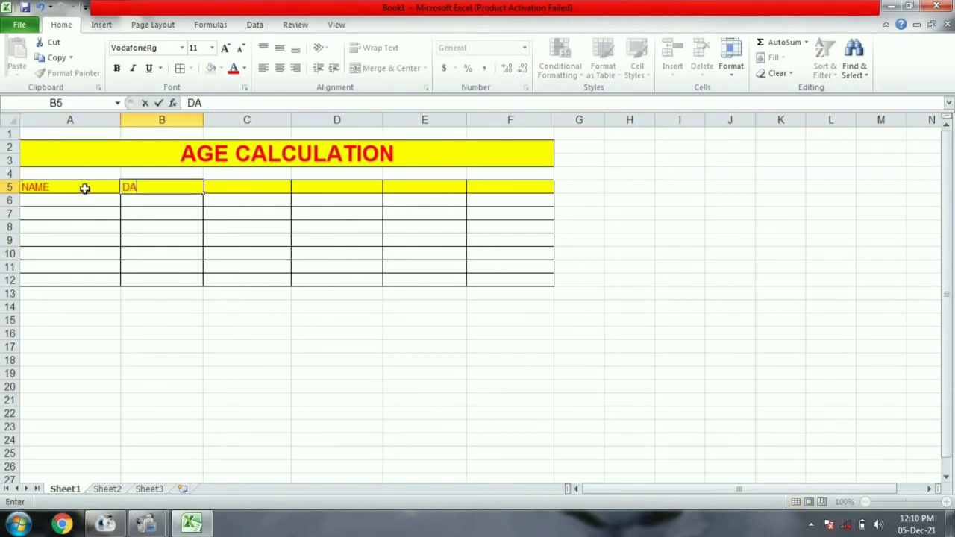
type("TE OF BIRTH")
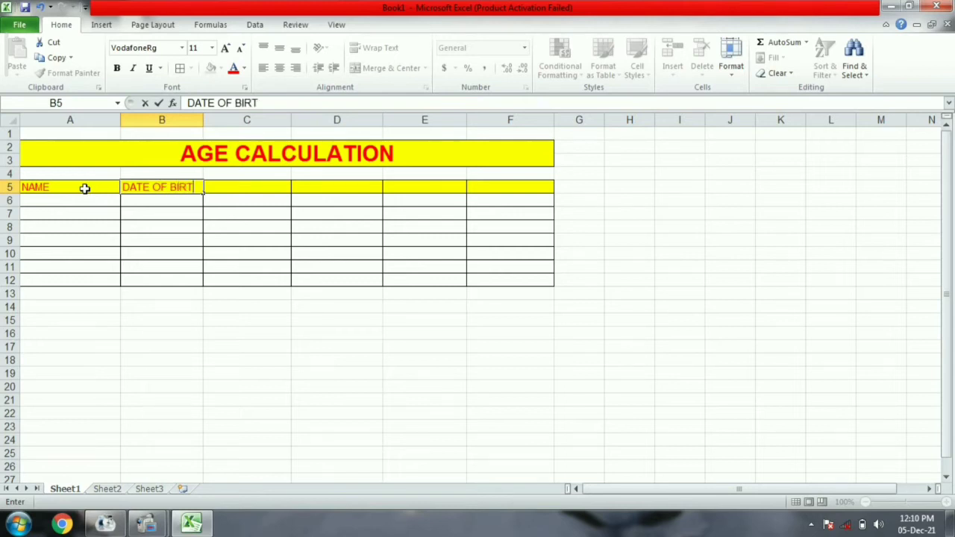
key("Tab")
type("P")
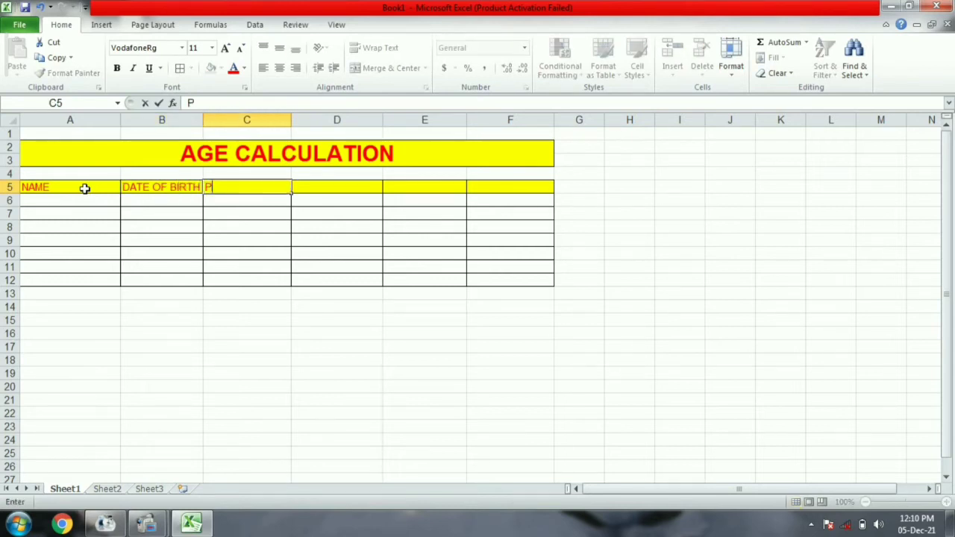
type("RESENT DATE")
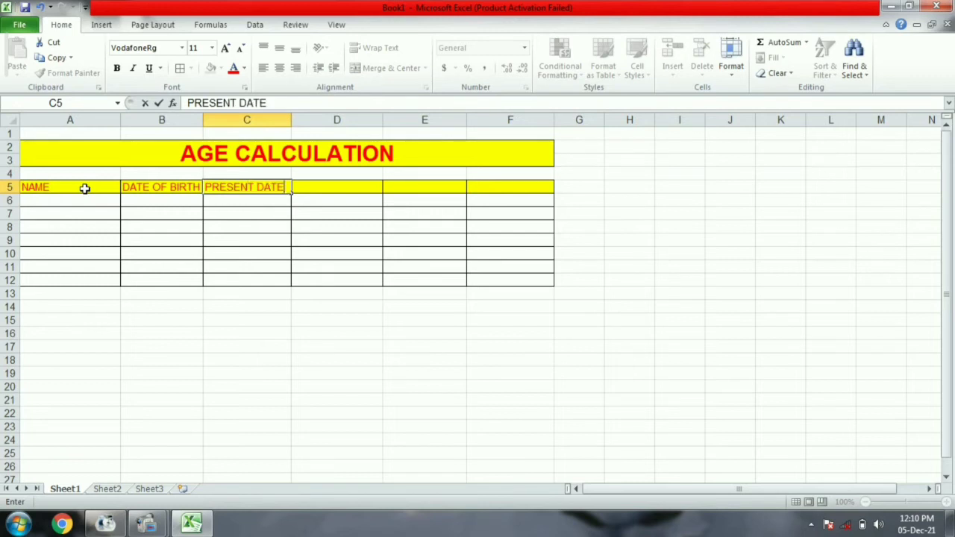
key("Tab")
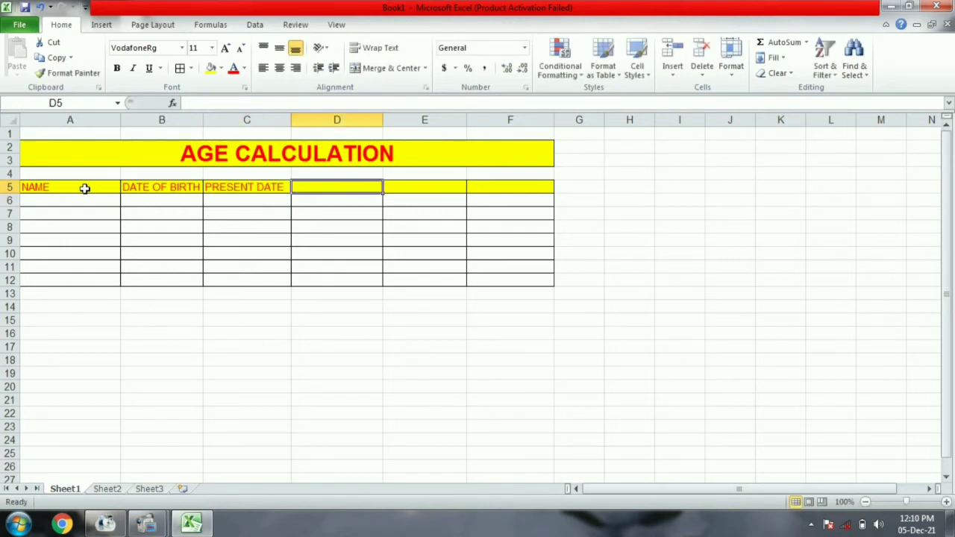
- Enter AGE ( IN YEAR ), AGE ( IN MONTH) and AGE ( IN DAY) in D5:F5
type("AG")
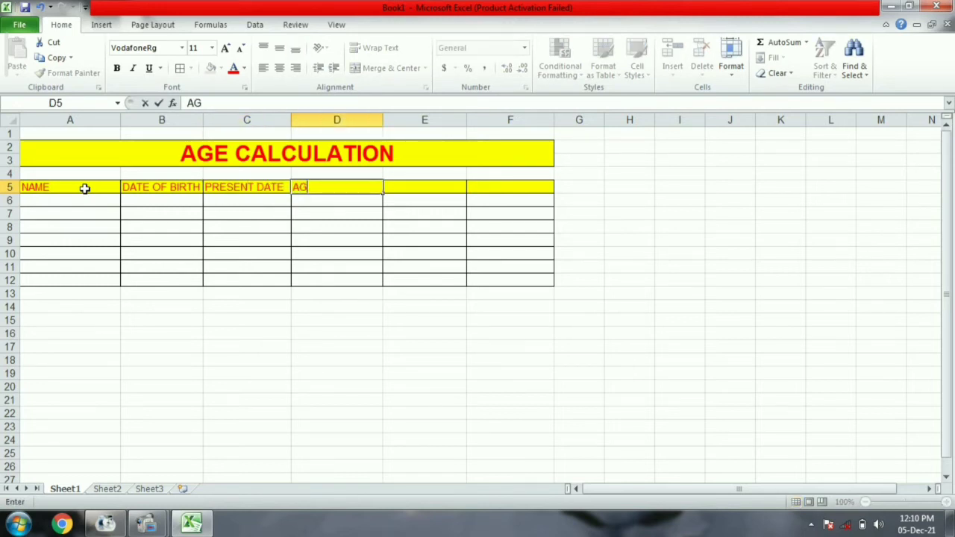
type("E")
key("Tab")
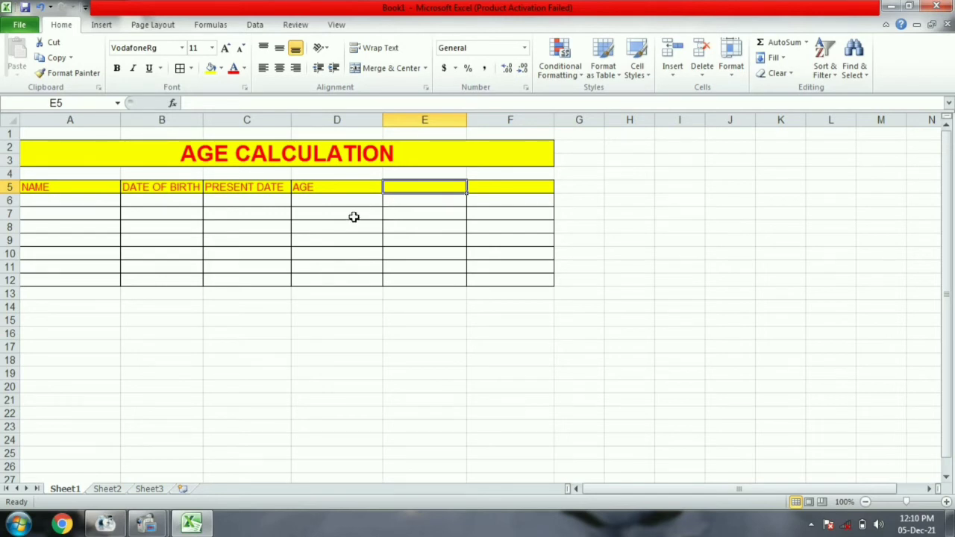
double_click(320, 189)
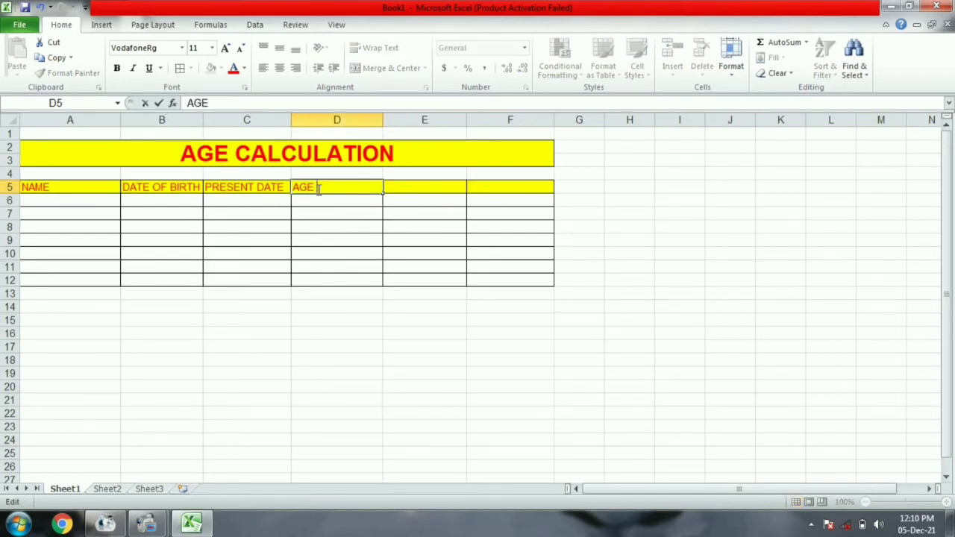
type("( IN YEAR")
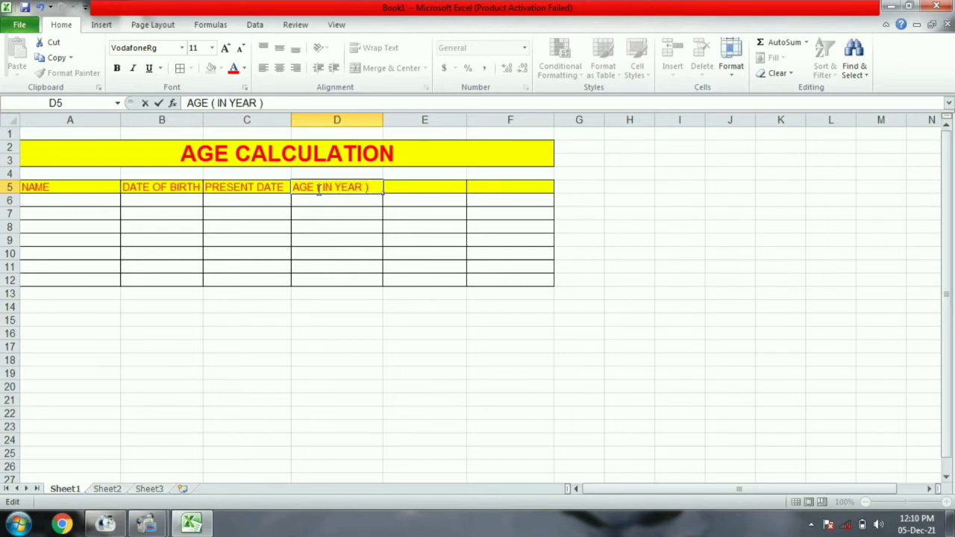
left_click(401, 183)
type("AGE")
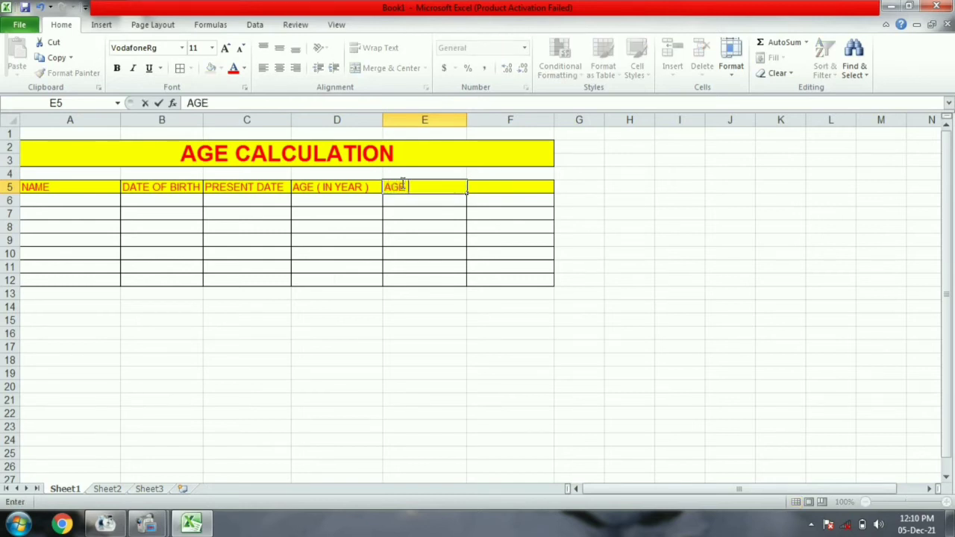
type(" ( IN MONTH")
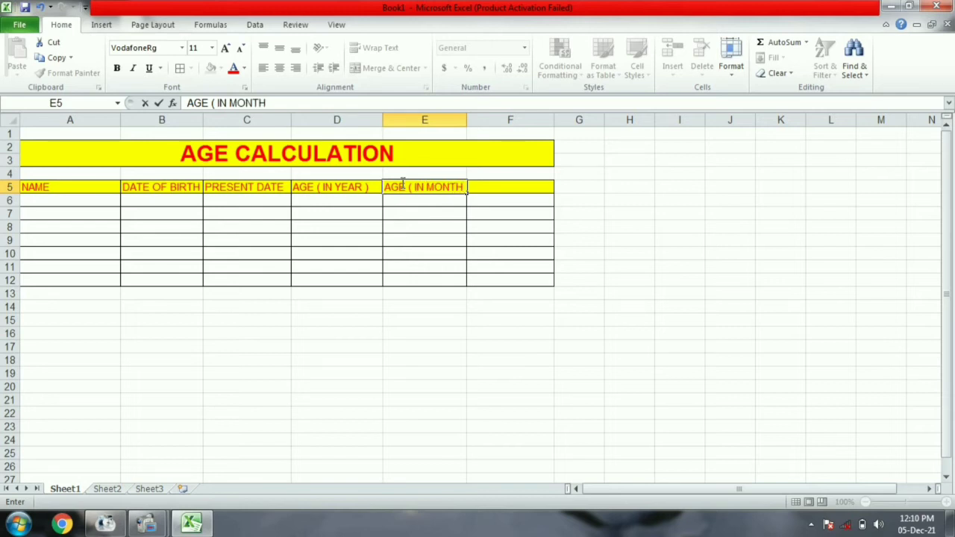
type(")")
left_click(485, 192)
left_click(490, 177)
left_click(493, 187)
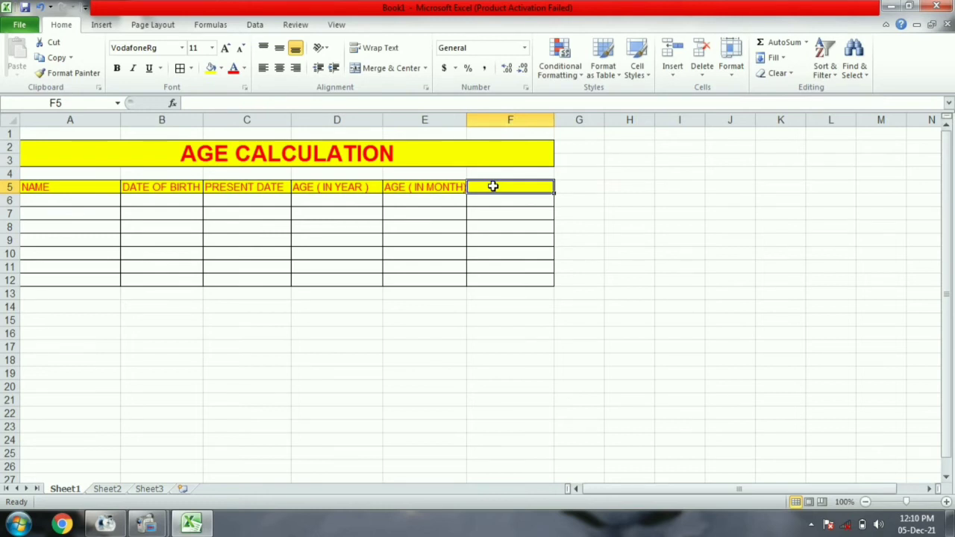
type("AGE")
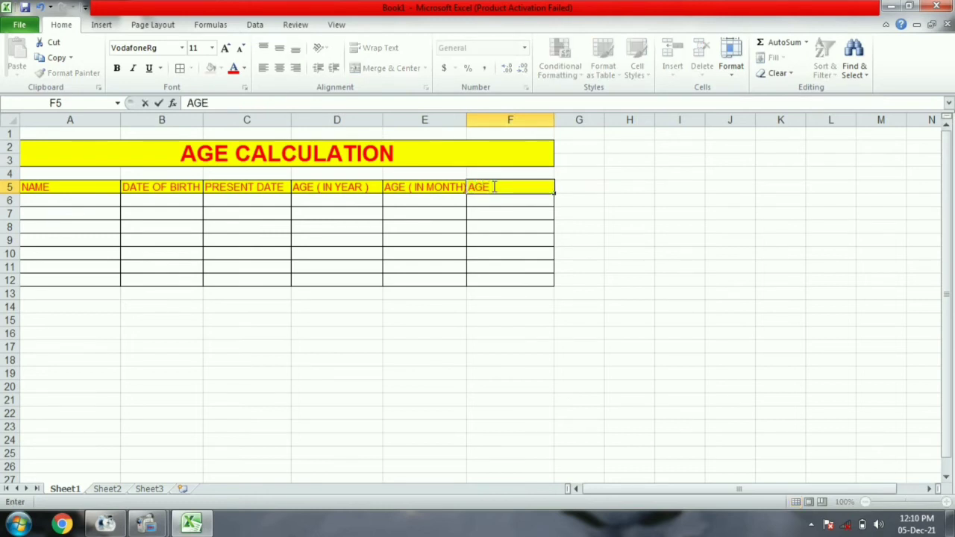
type(" ( IN DA")
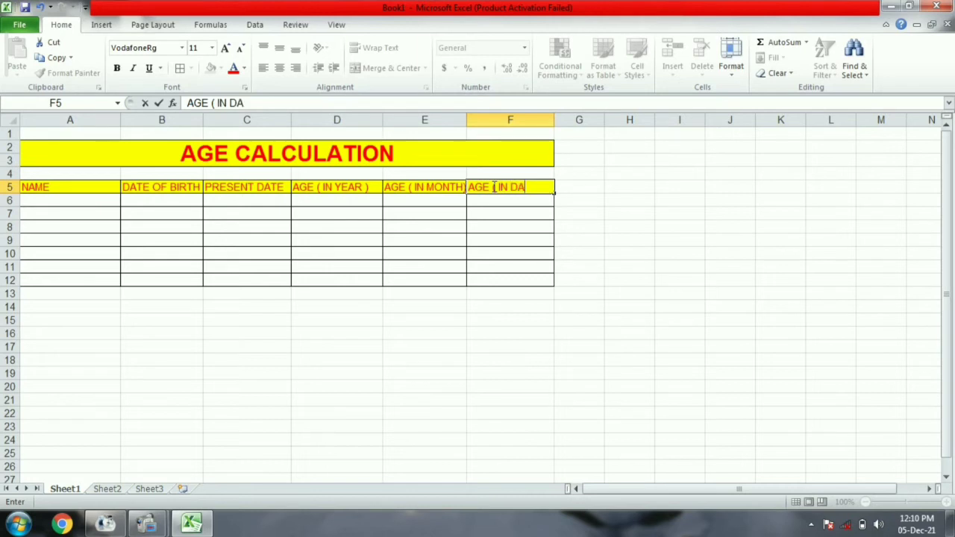
type("Y)")
key("Return")
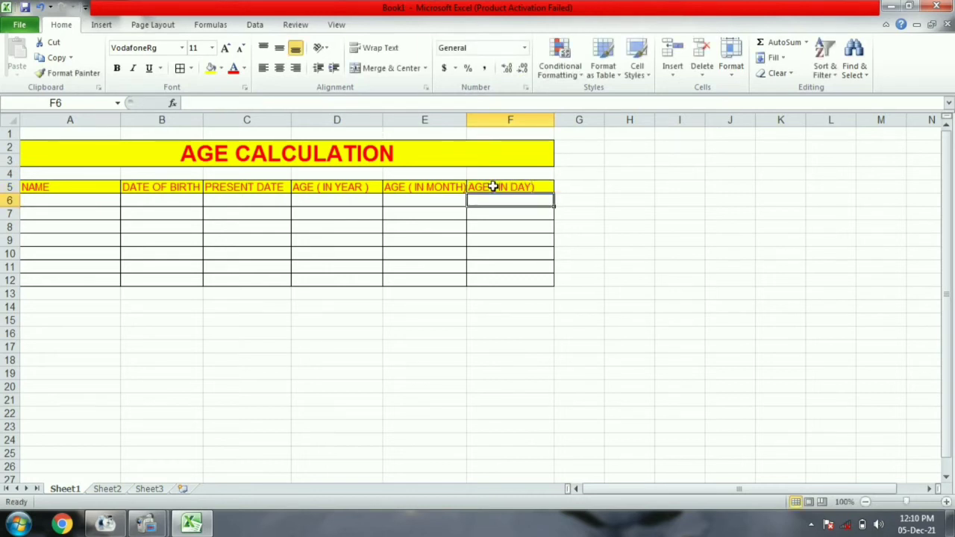
- Widen columns B, C and D so DATE OF BIRTH, PRESENT DATE and AGE headings fit
left_click(71, 200)
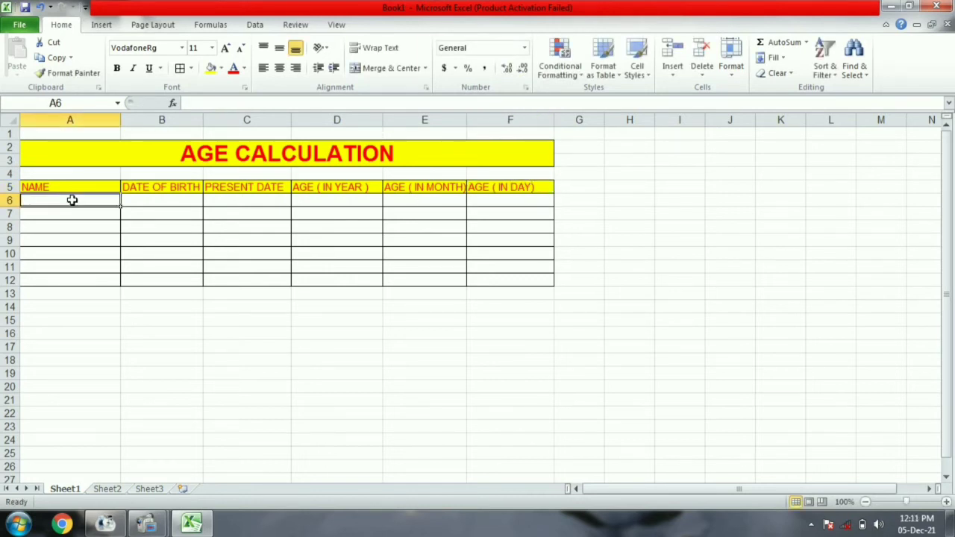
left_click_drag(203, 124, 217, 123)
left_click(298, 120)
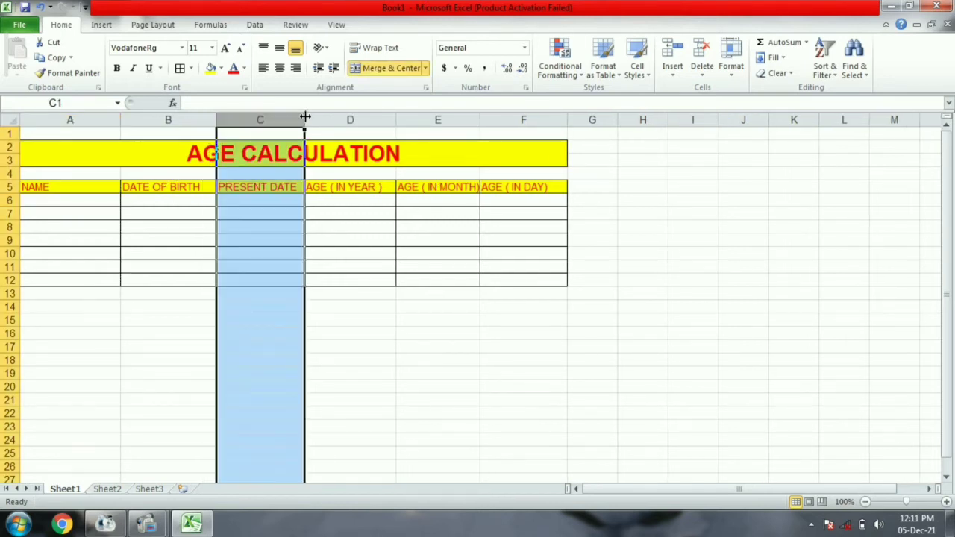
left_click_drag(305, 117, 316, 119)
left_click_drag(408, 121, 416, 121)
left_click(358, 201)
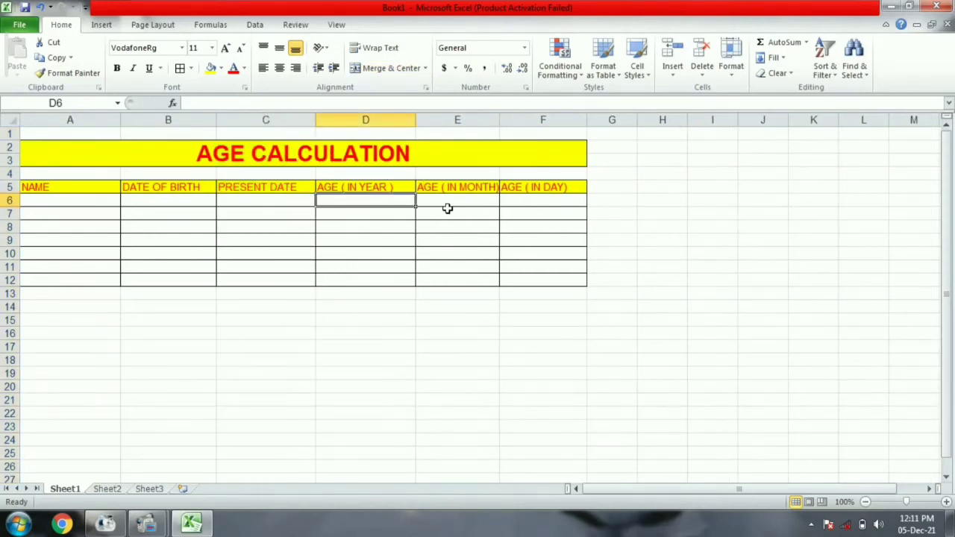
left_click(448, 205)
left_click(521, 202)
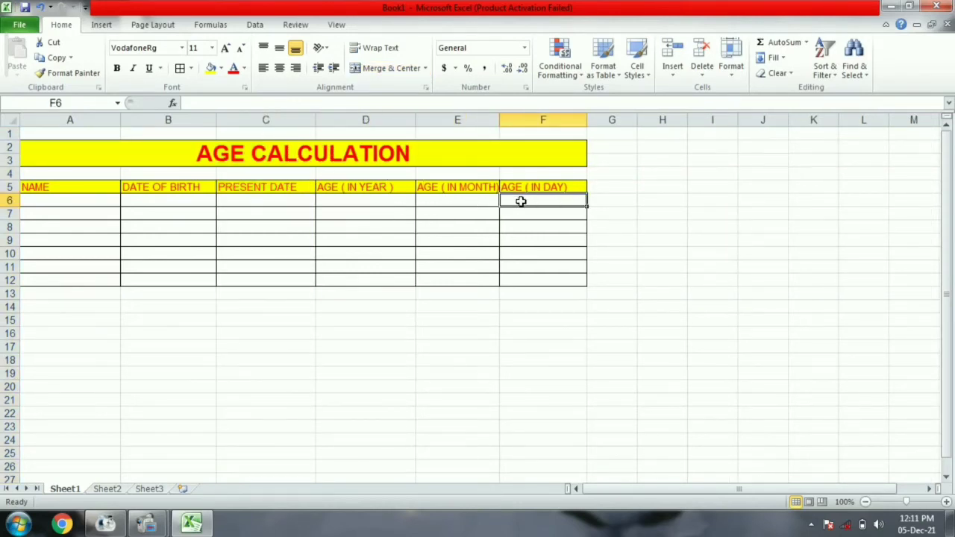
left_click(89, 198)
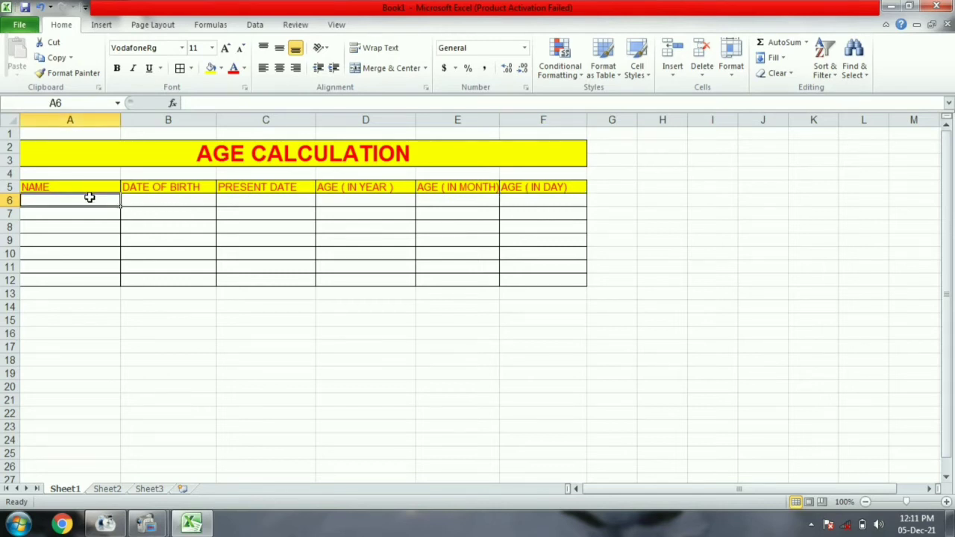
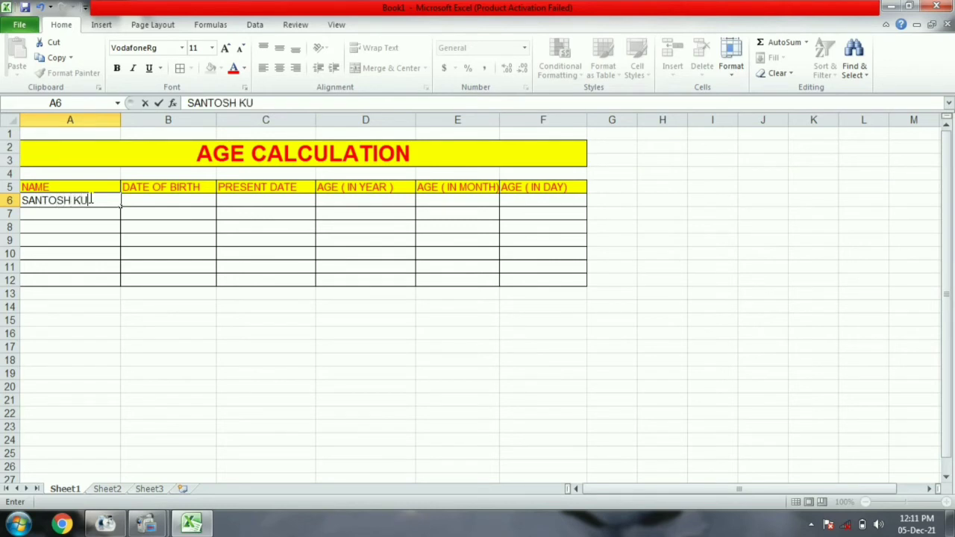
- Enter the first four people's full names in A6:A9
key("Return")
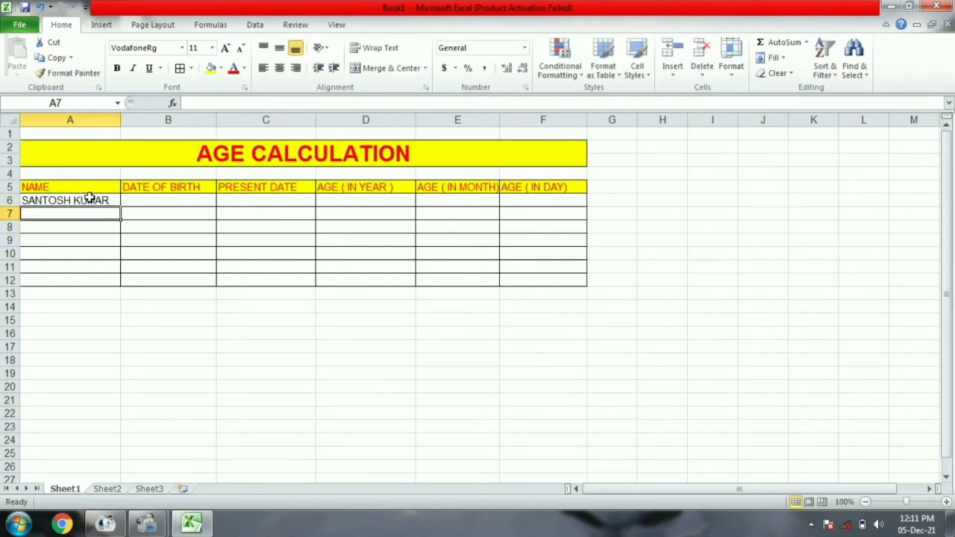
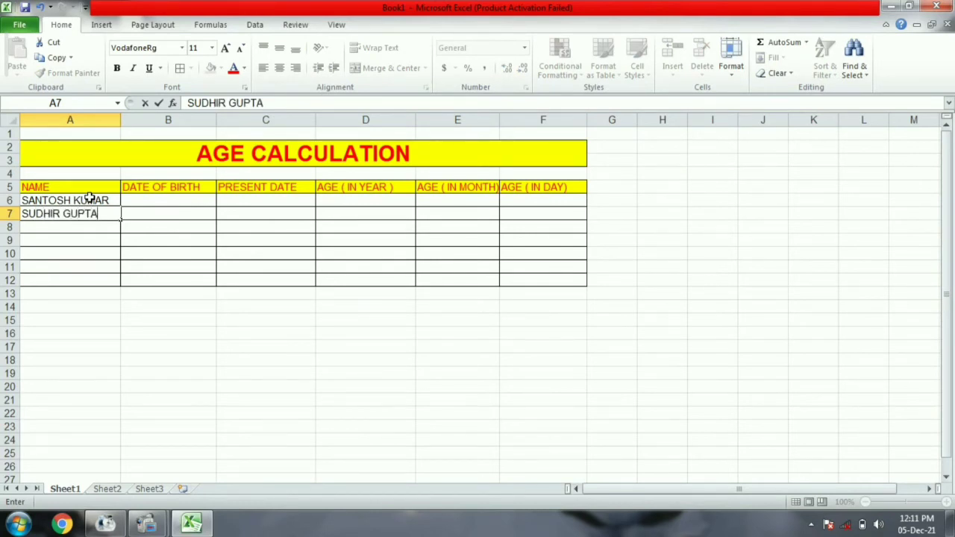
key("Return")
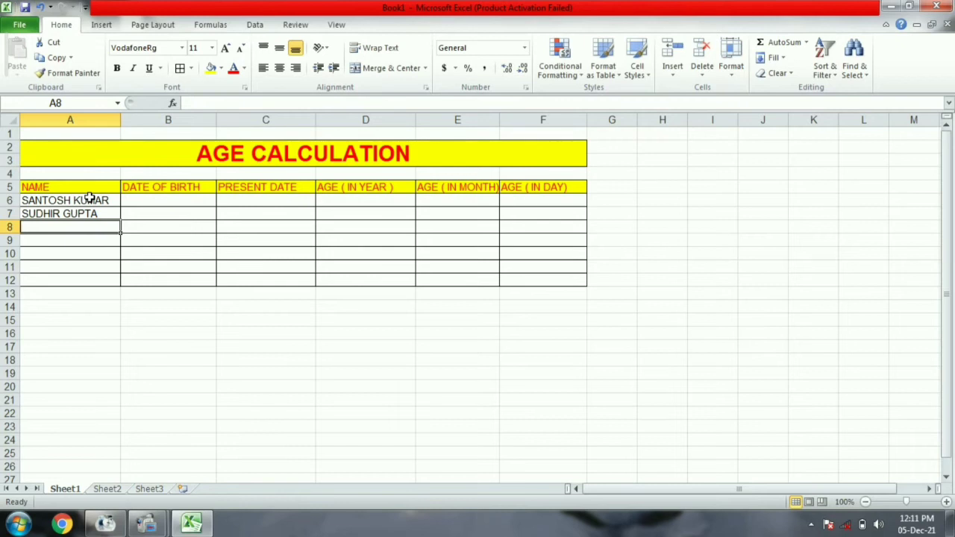
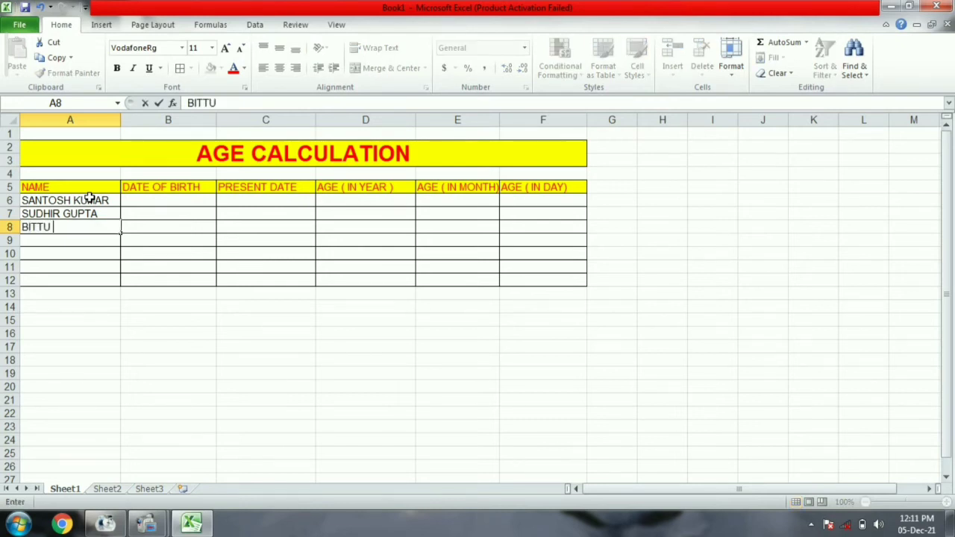
key("Return")
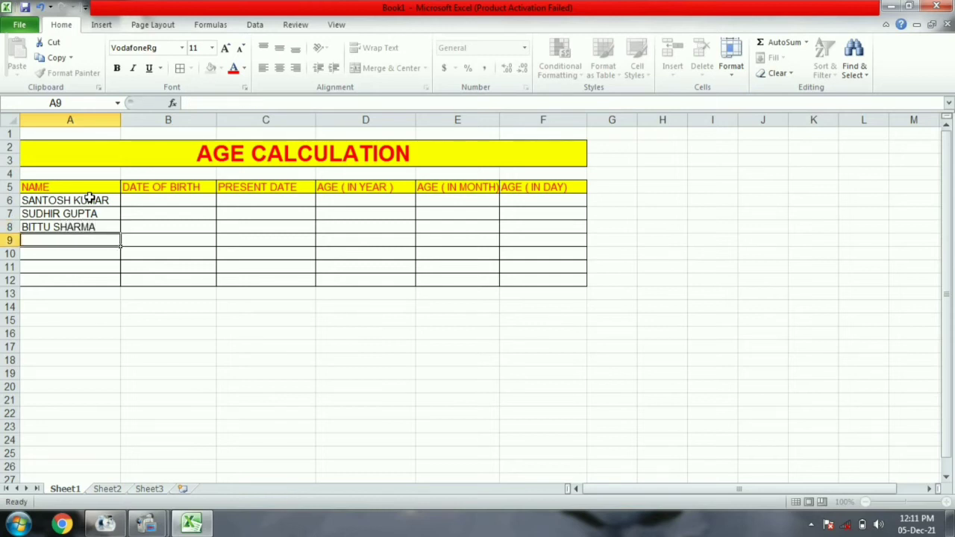
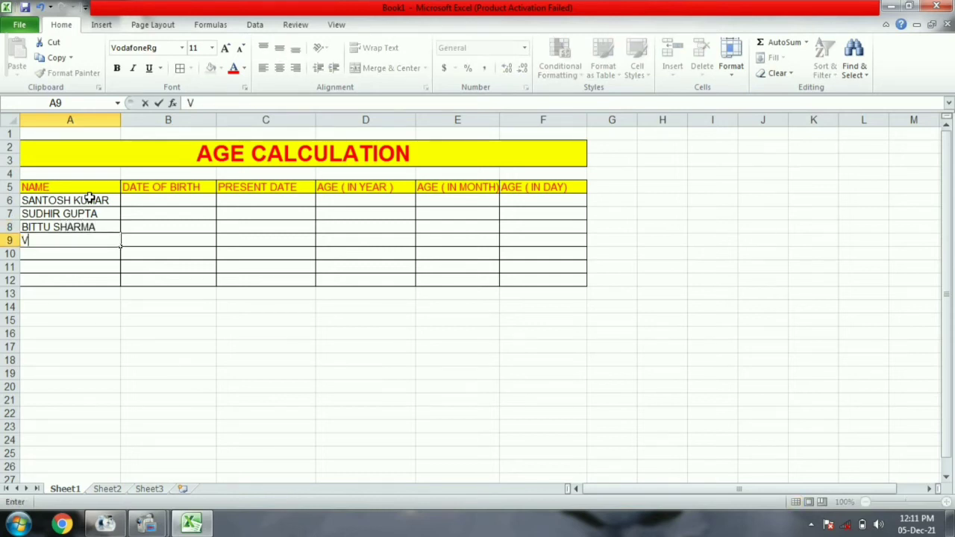
key("Return")
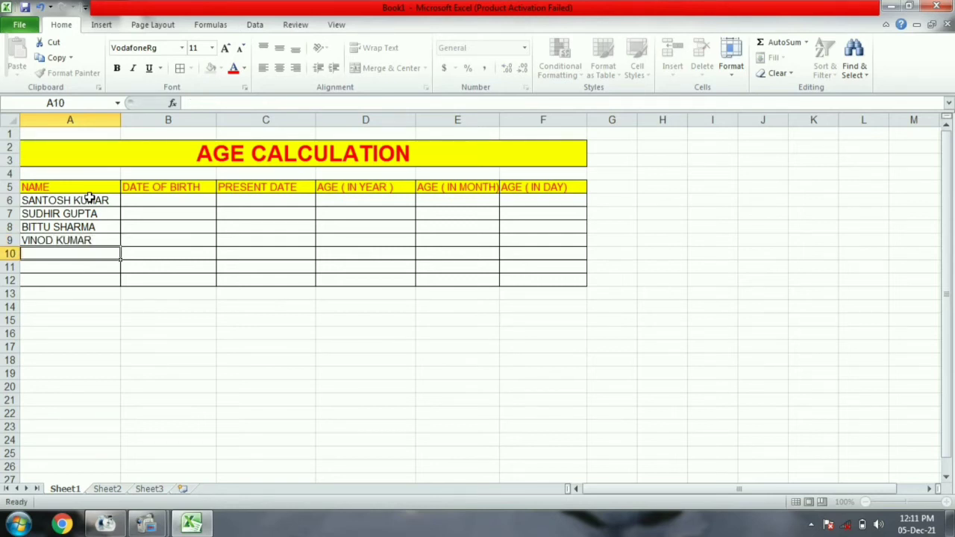
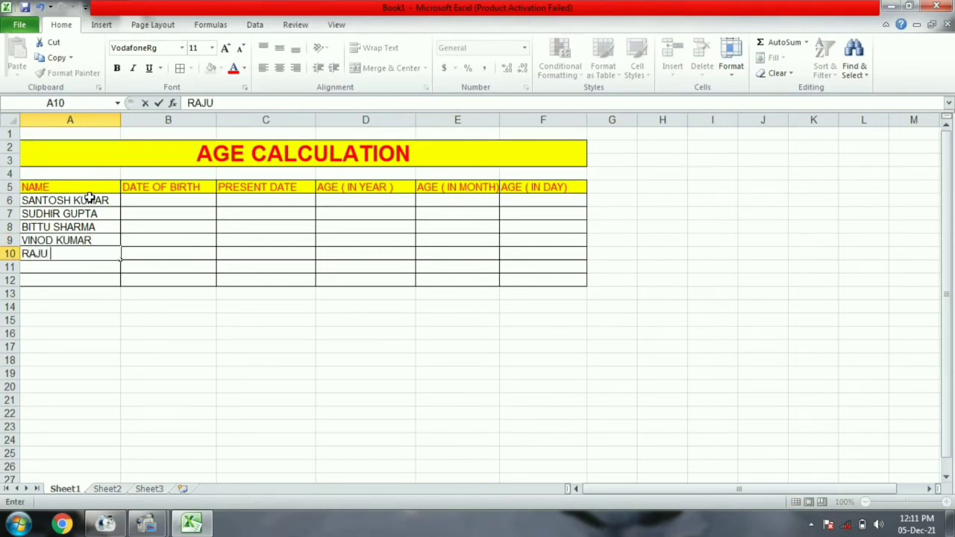
- Enter the remaining three people's full names in A10:A12
key("Return")
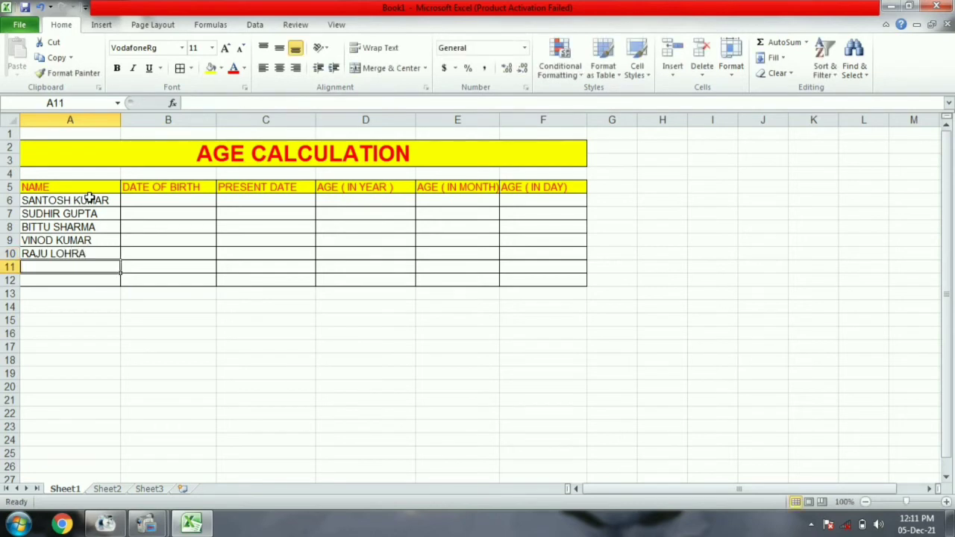
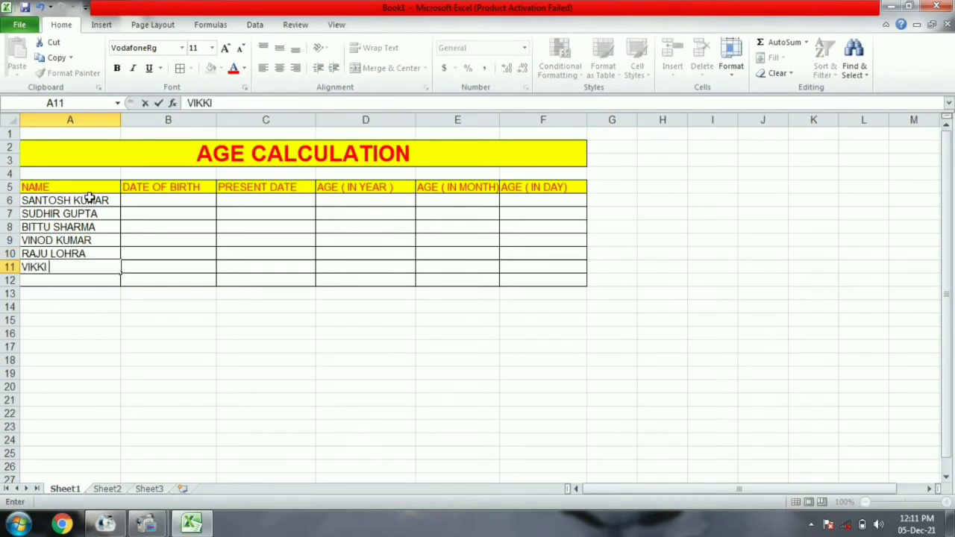
key("Return")
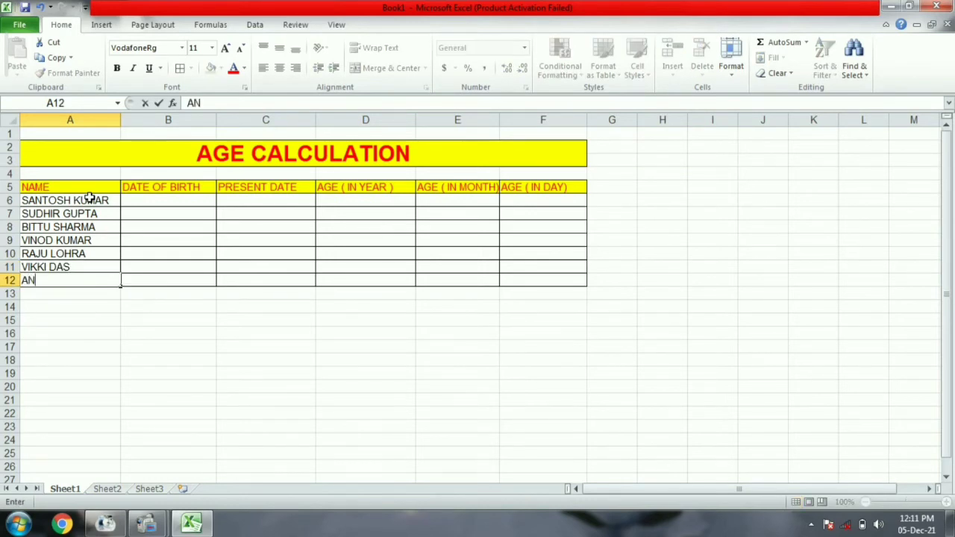
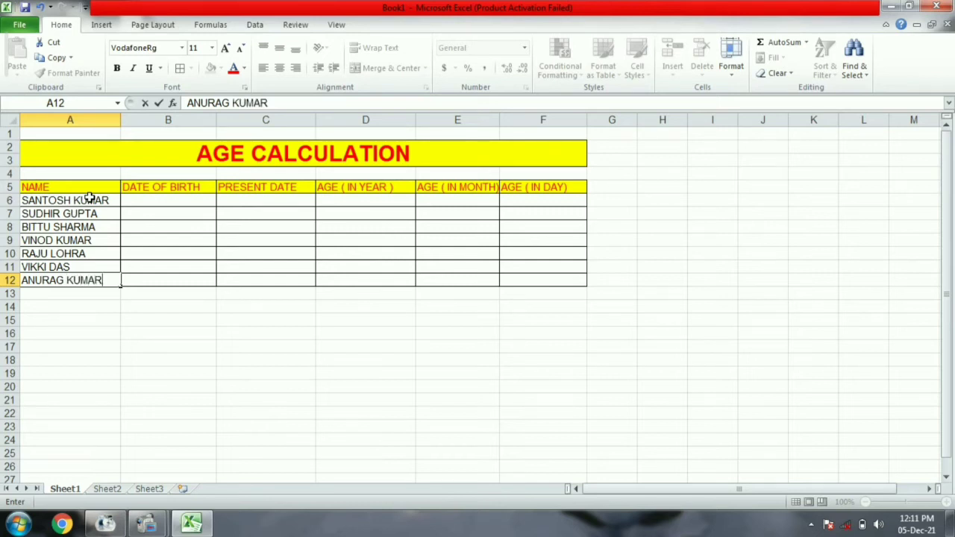
key("Return")
- Enter birth dates 14/02/1999, 12/06/1996, 15/03/1994 and 22/07/2000 in B6:B9
left_click(138, 201)
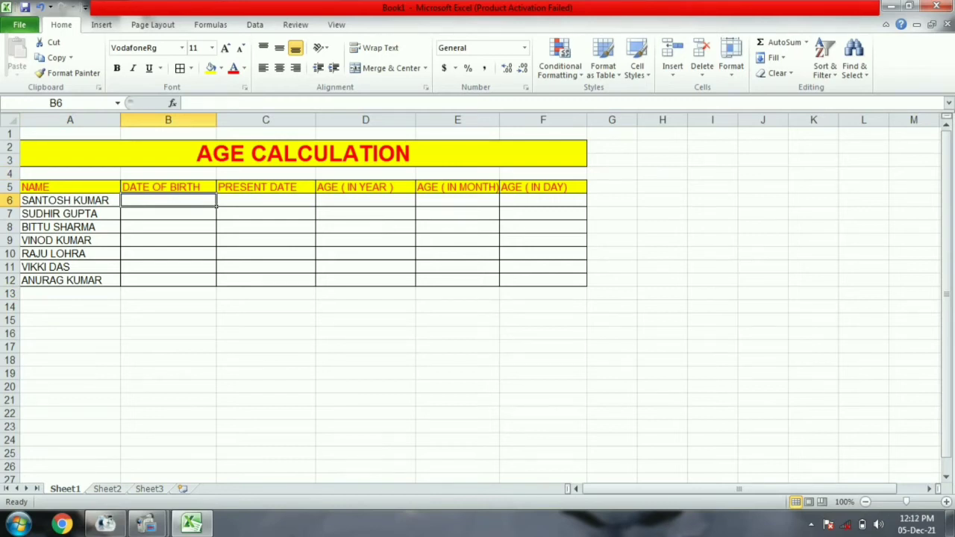
type("14/02/1")
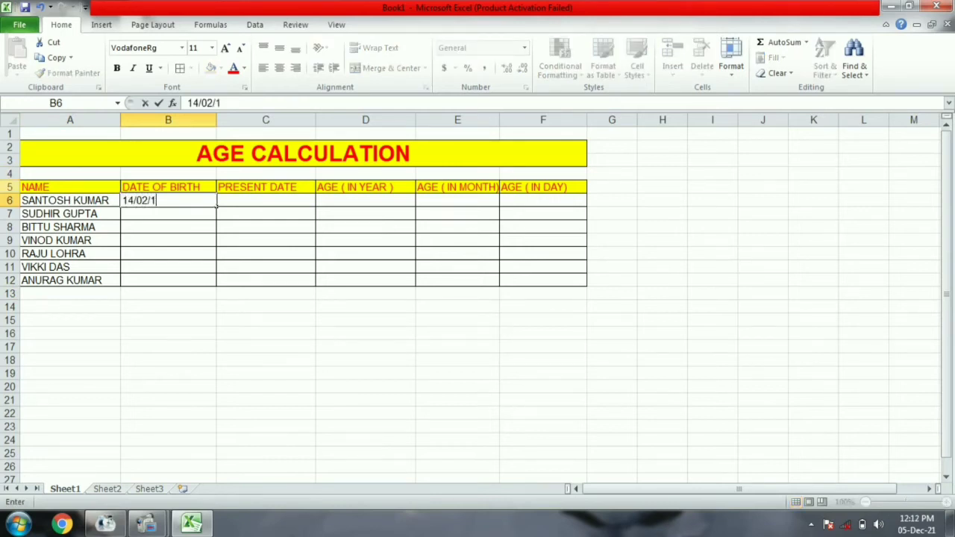
type("999")
key("Return")
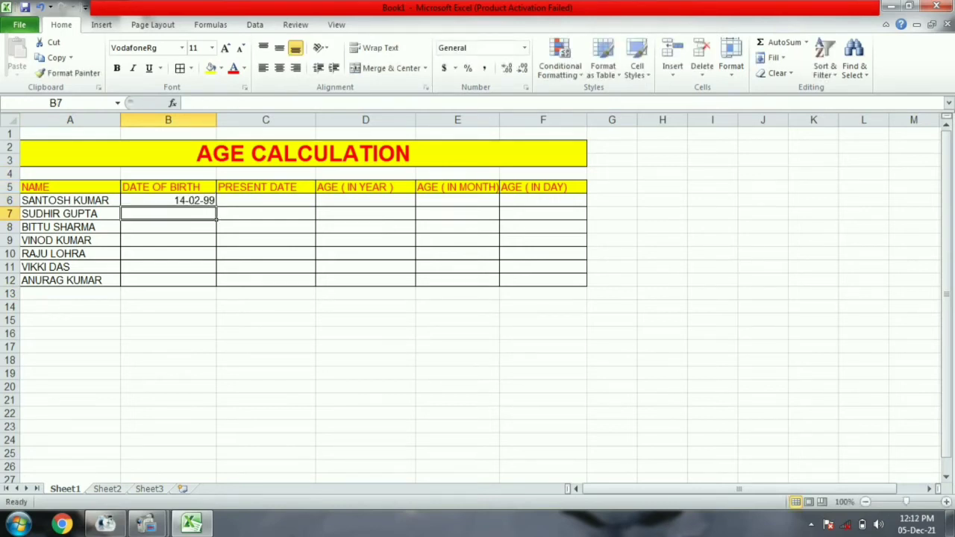
type("12")
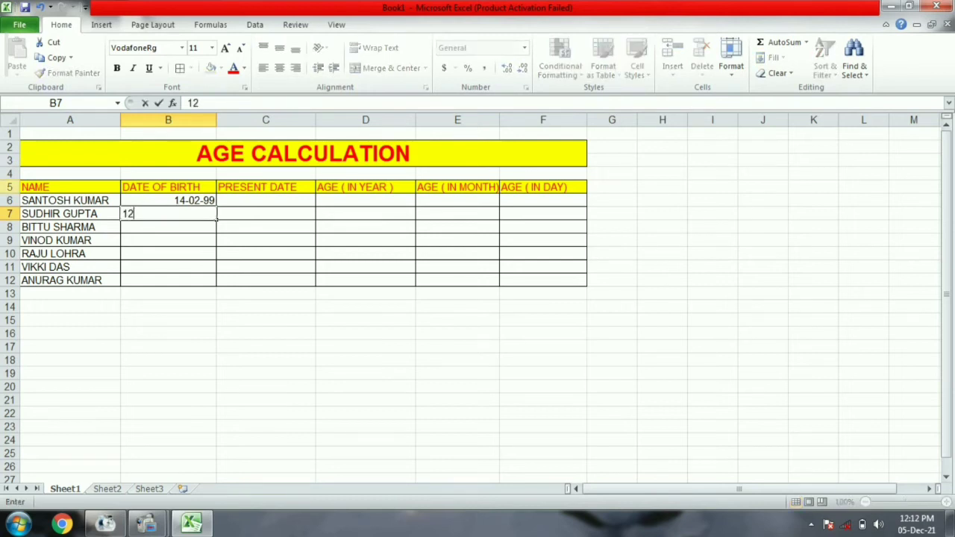
type("/06/1996")
key("Return")
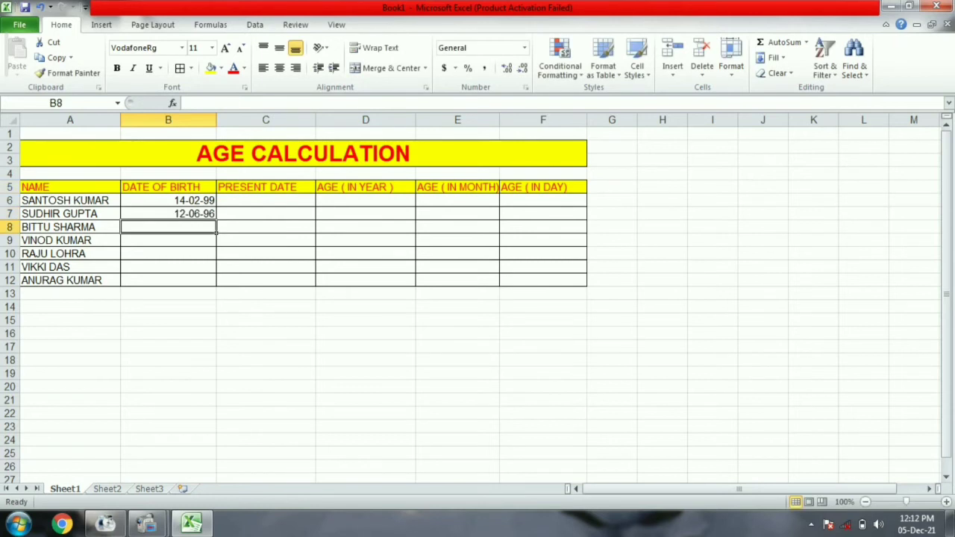
type("15")
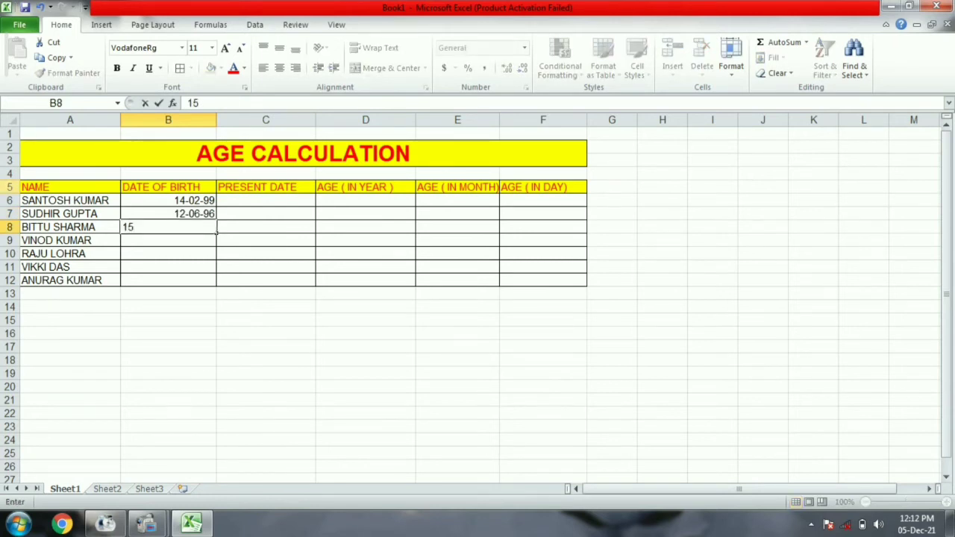
type("/03/1994")
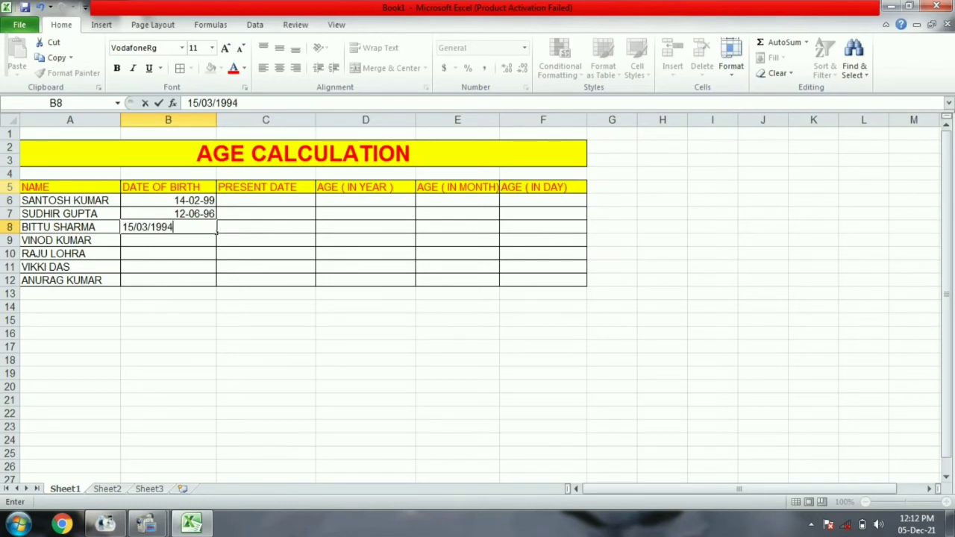
key("Return")
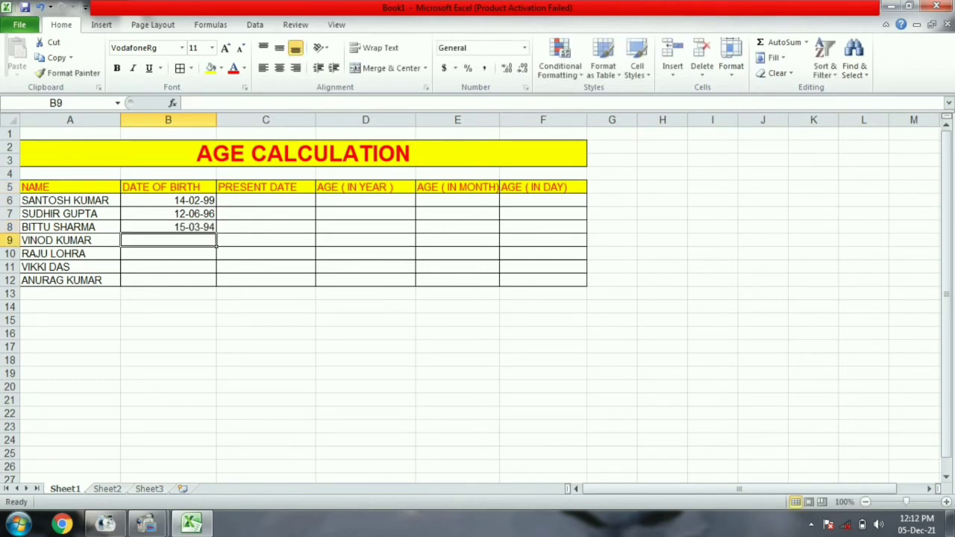
type("22/")
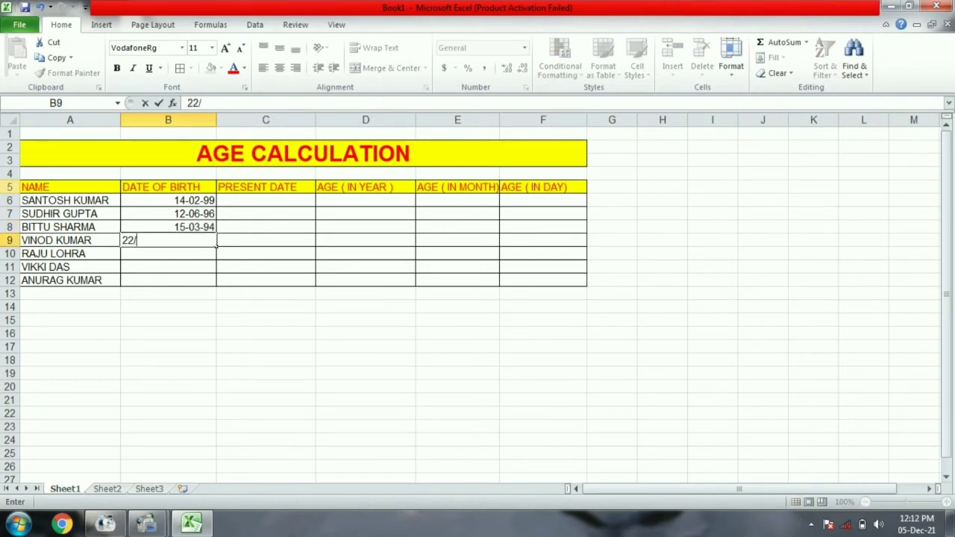
type("07/2000")
key("Return")
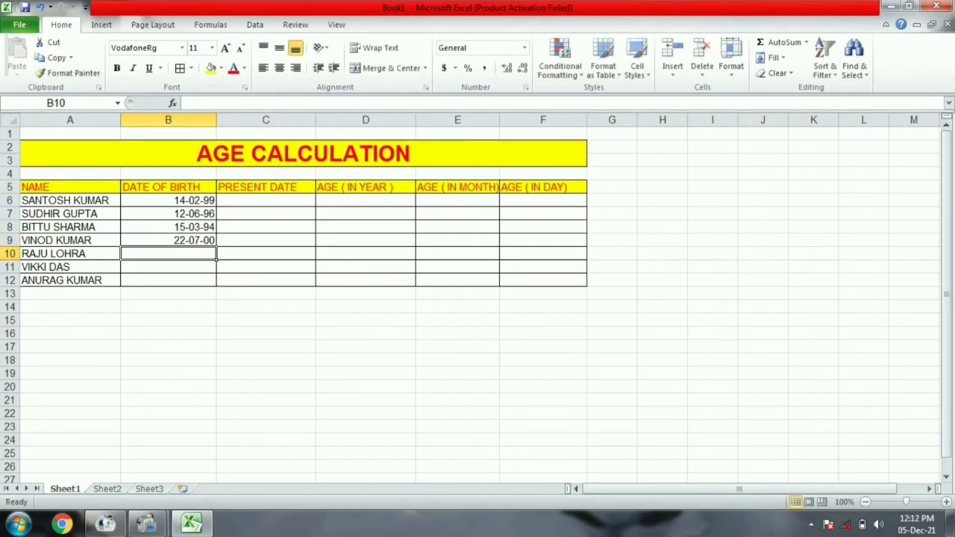
- Enter birth dates 04/02/2002, 06/03/1997 and 05/04/2000 in B10:B12
type("4")
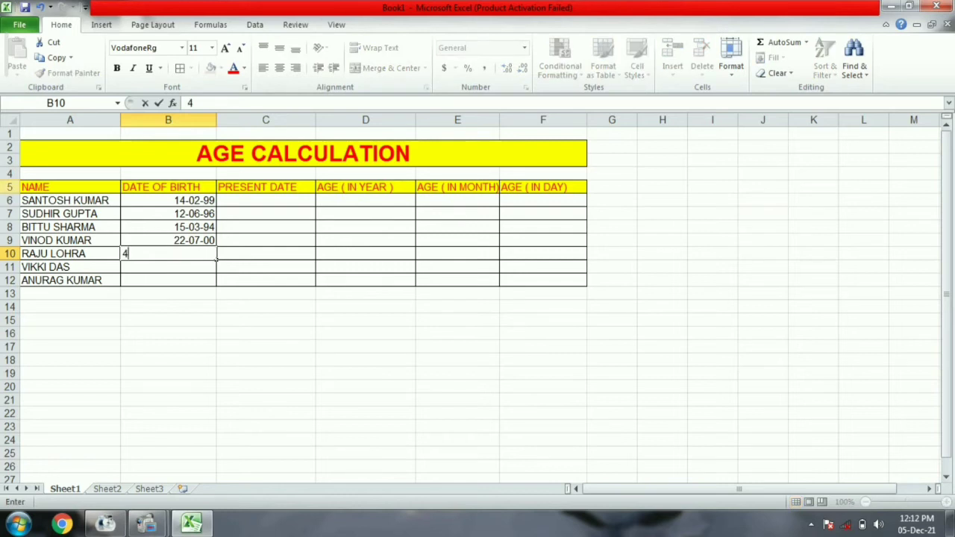
key("BackSpace")
type("04/02/")
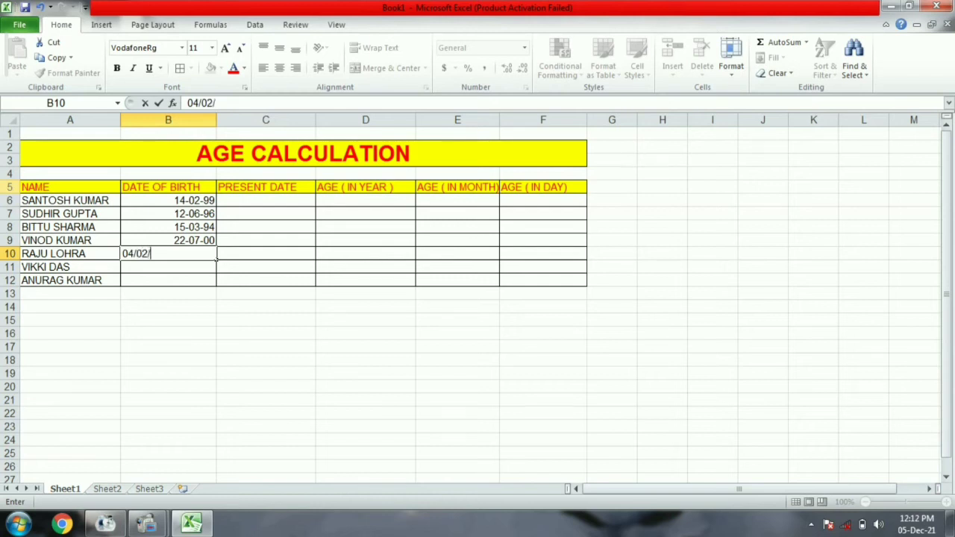
type("2002")
key("Return")
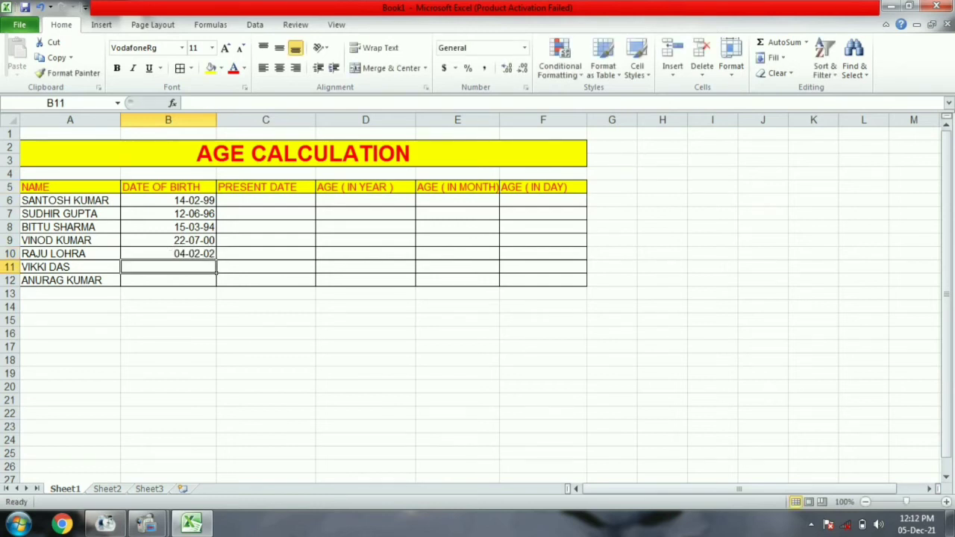
type("06/")
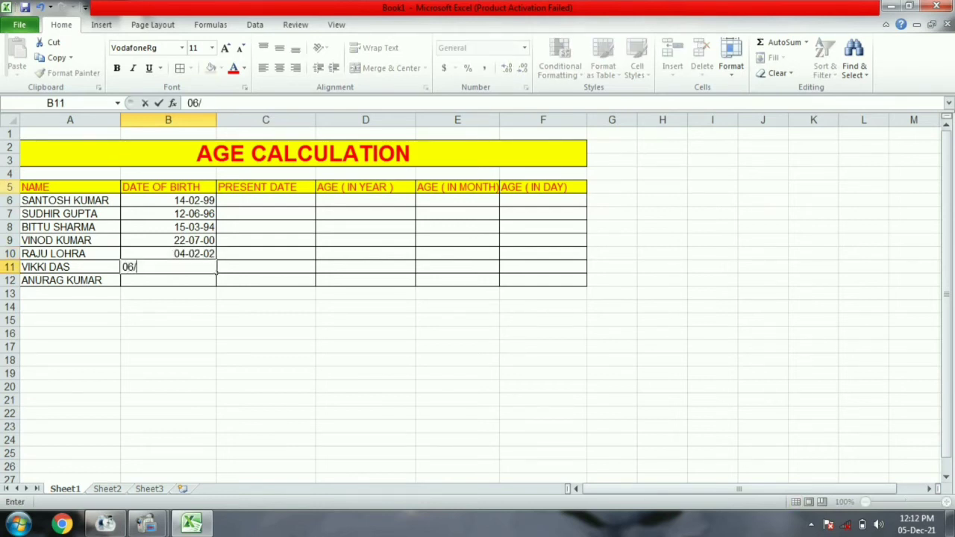
type("03/199")
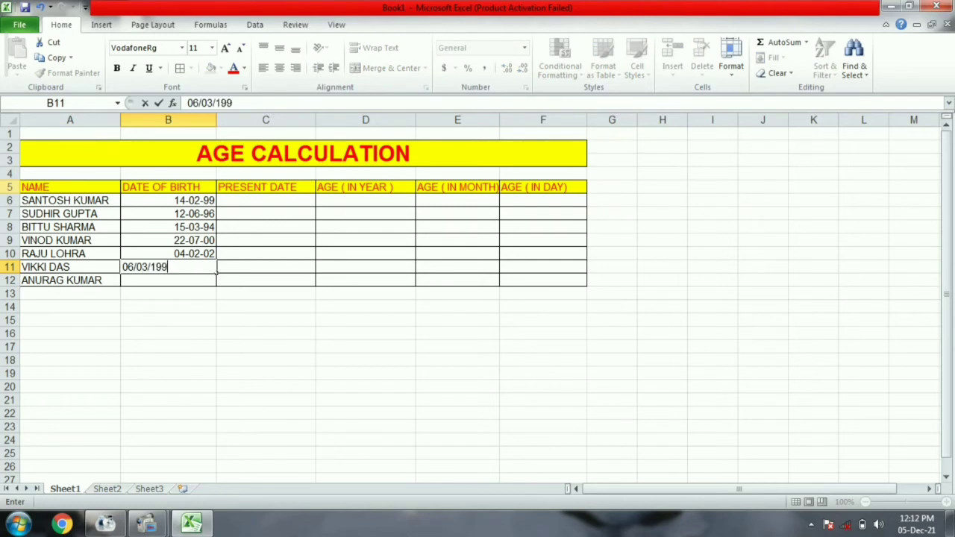
type("7")
key("Return")
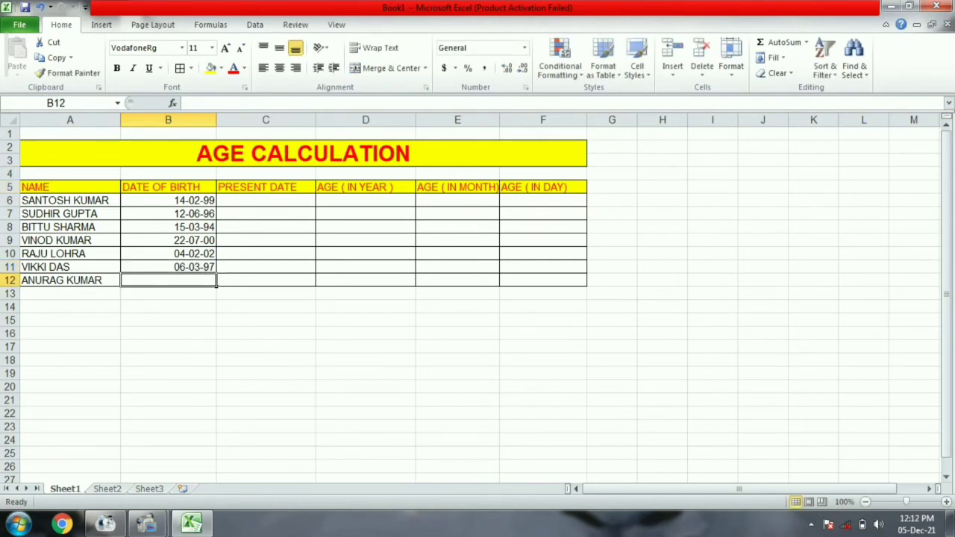
type("05/")
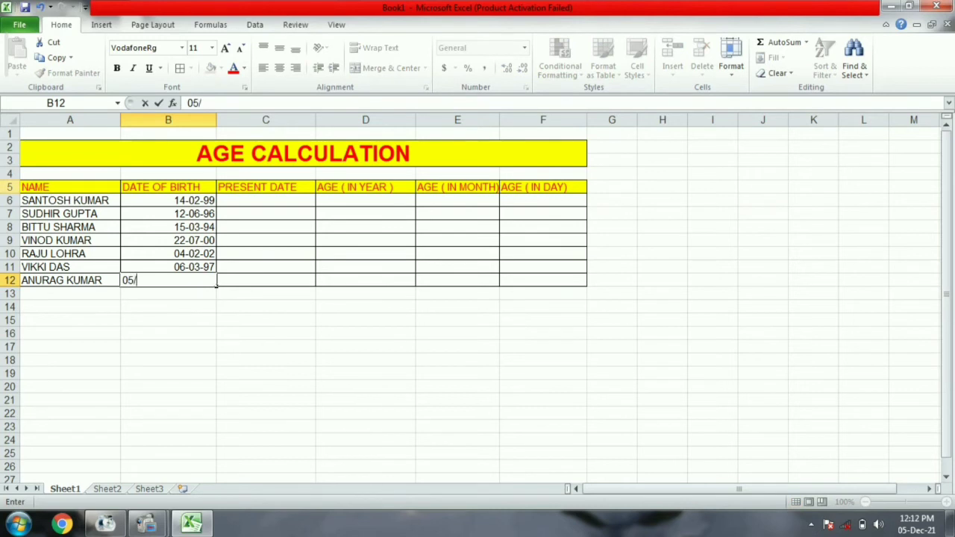
type("04/2000")
key("Return")
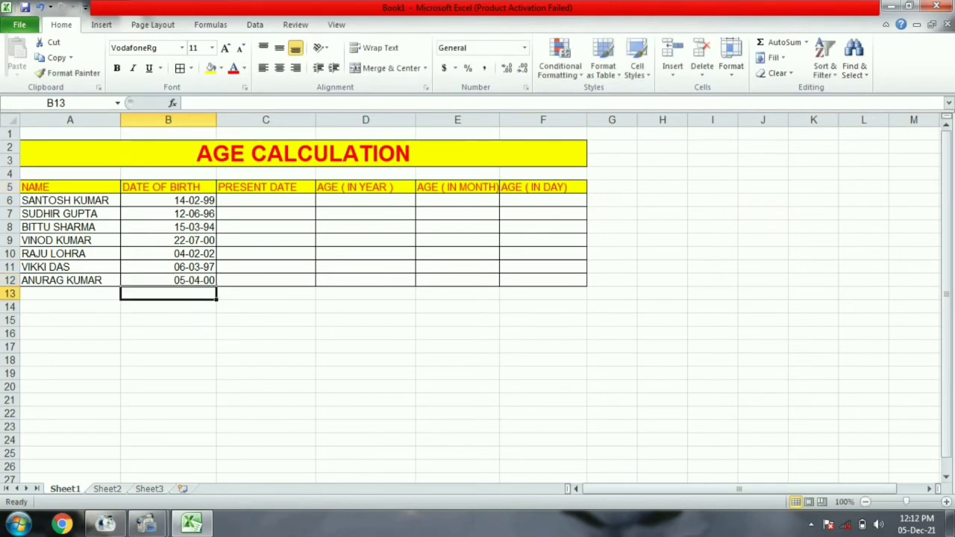
left_click(250, 200)
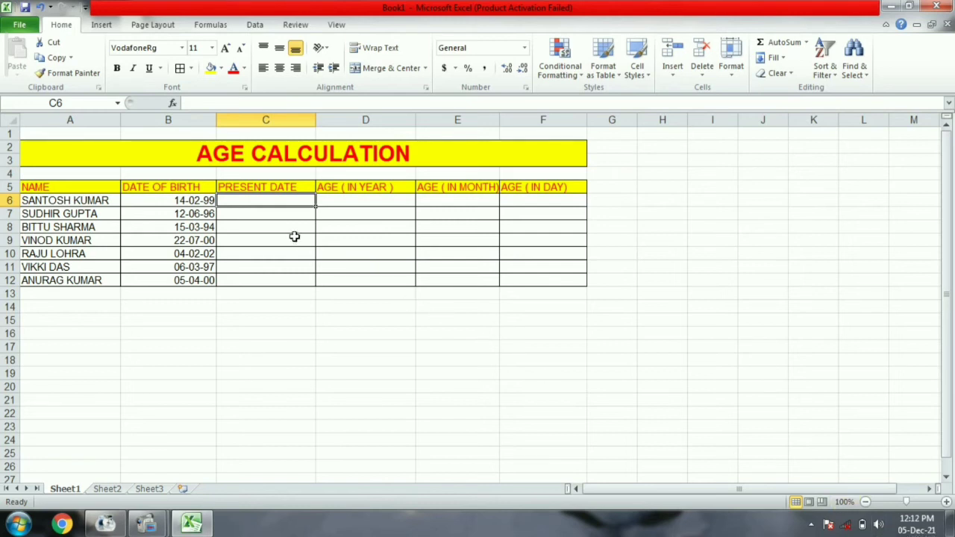
- Enter the present date 05/12/2021 in C6 and copy it into C7
type("05/12/")
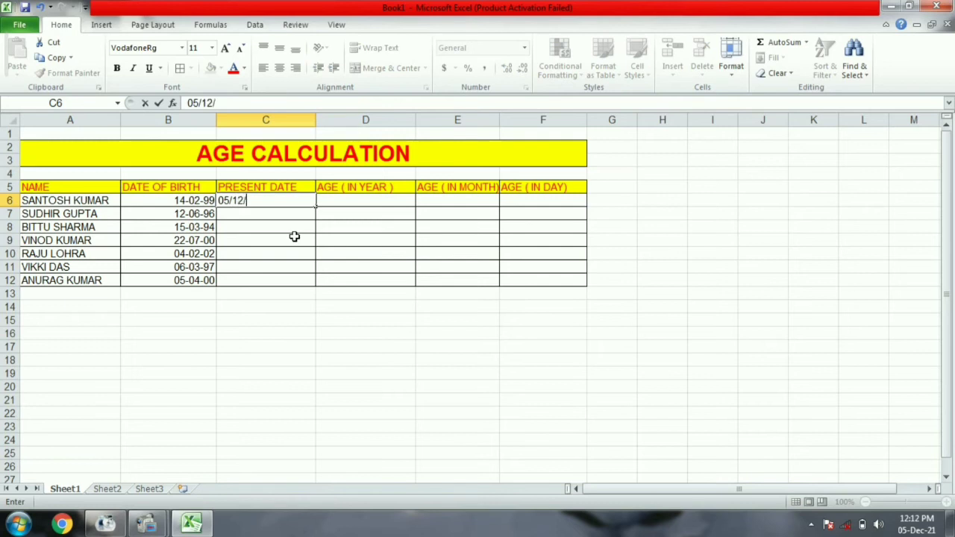
type("2021")
key("Return")
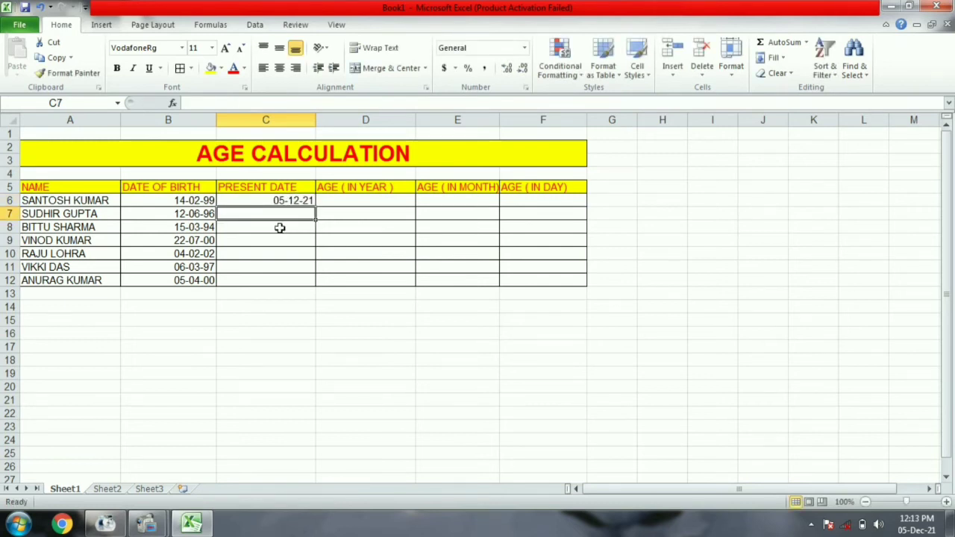
left_click(269, 197)
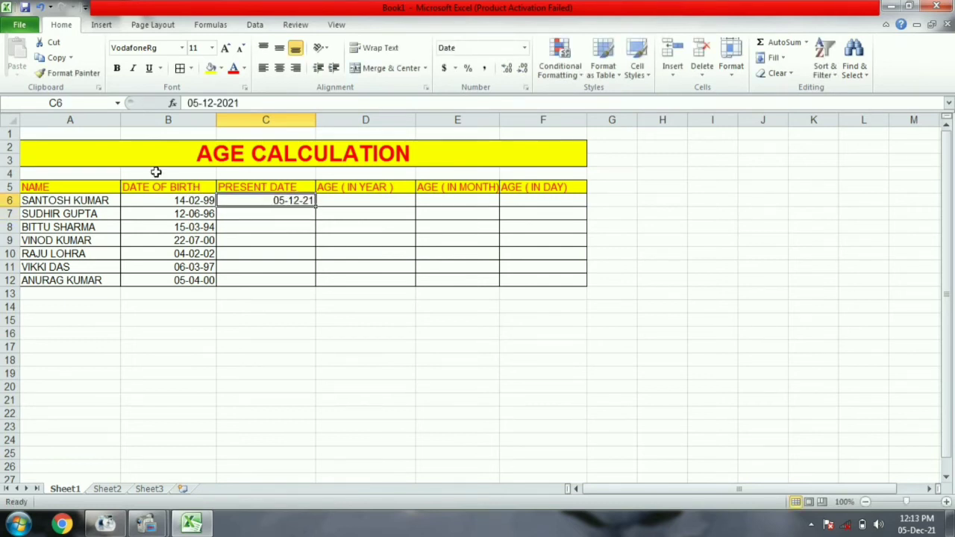
left_click(54, 61)
left_click(225, 213)
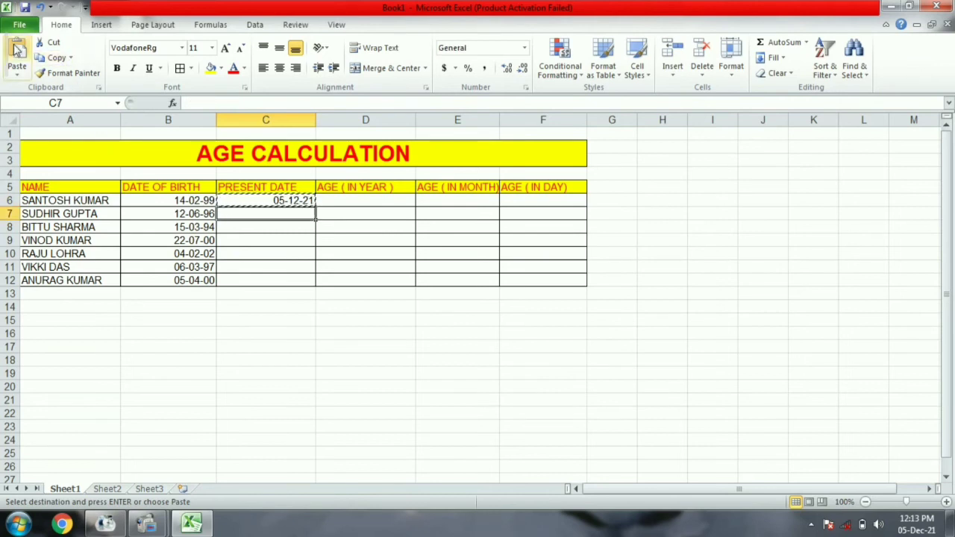
left_click(16, 49)
- Paste the present date 05/12/2021 into C8 through C12
left_click(273, 227)
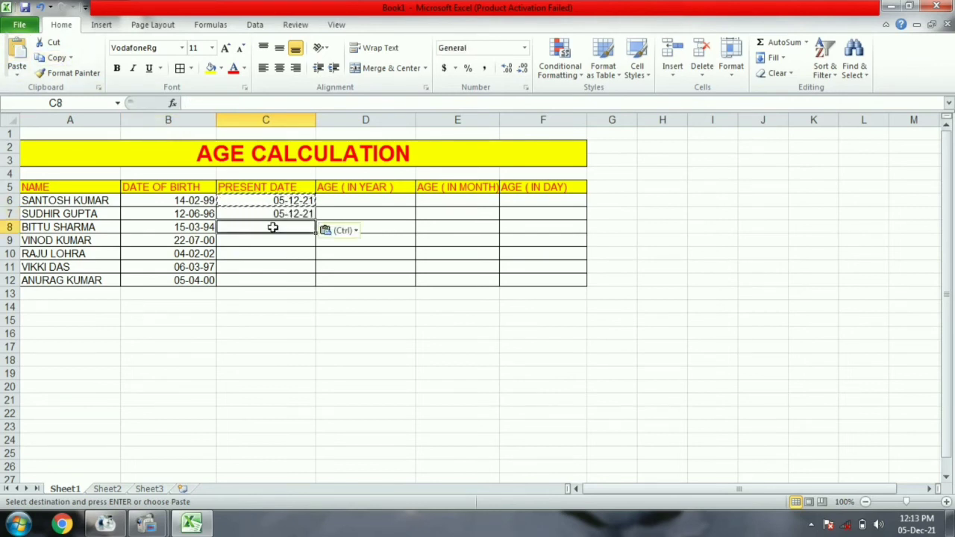
key("ctrl+v")
left_click(268, 240)
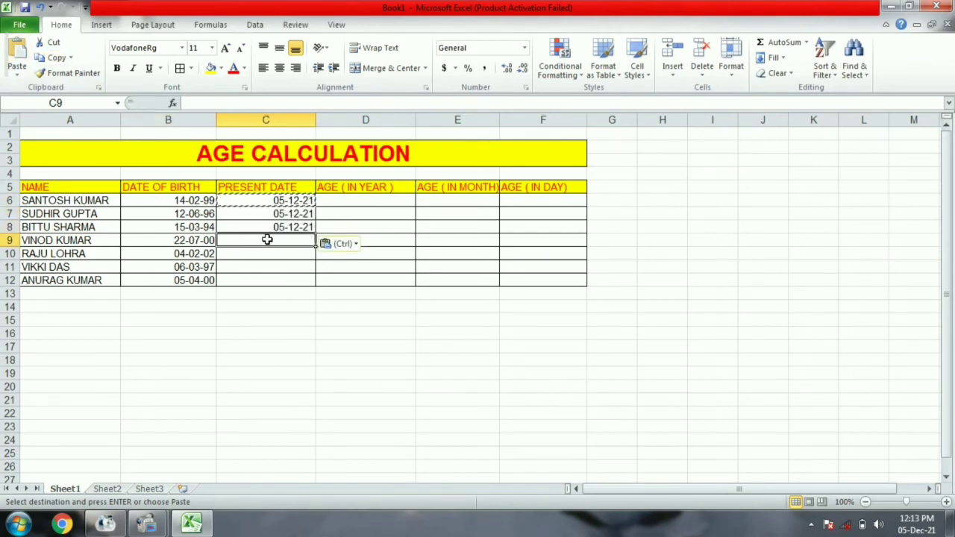
key("ctrl+v")
key("Down")
key("ctrl+v")
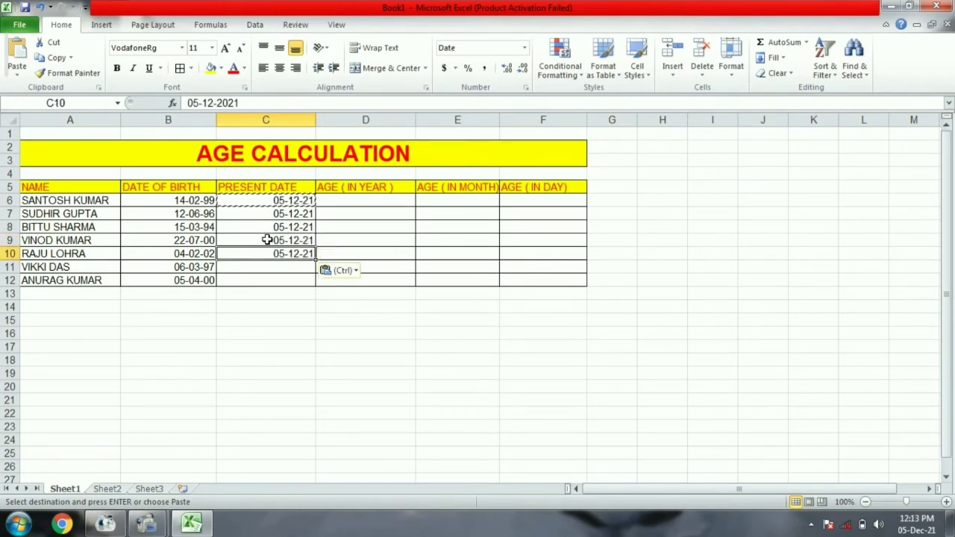
key("Down")
key("ctrl+v")
key("Down")
key("ctrl+v")
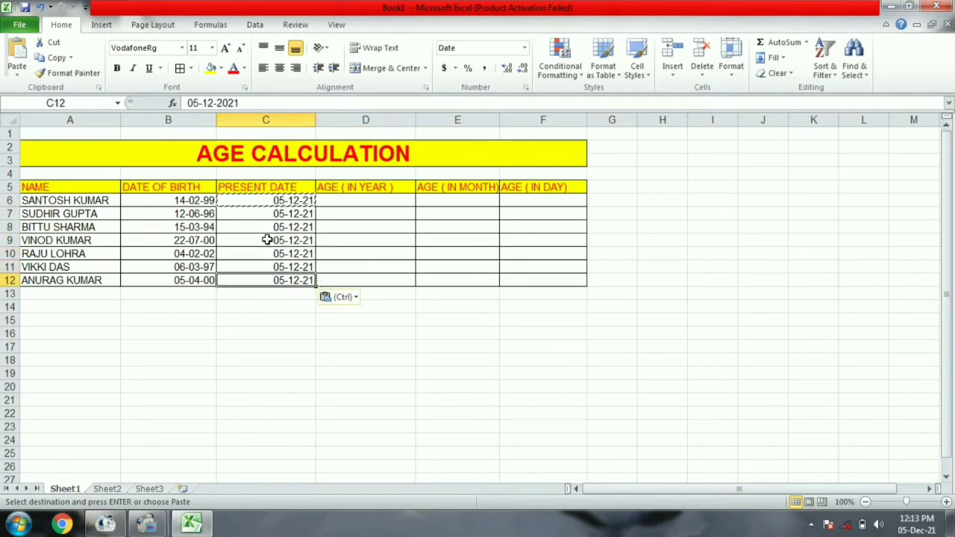
left_click(355, 200)
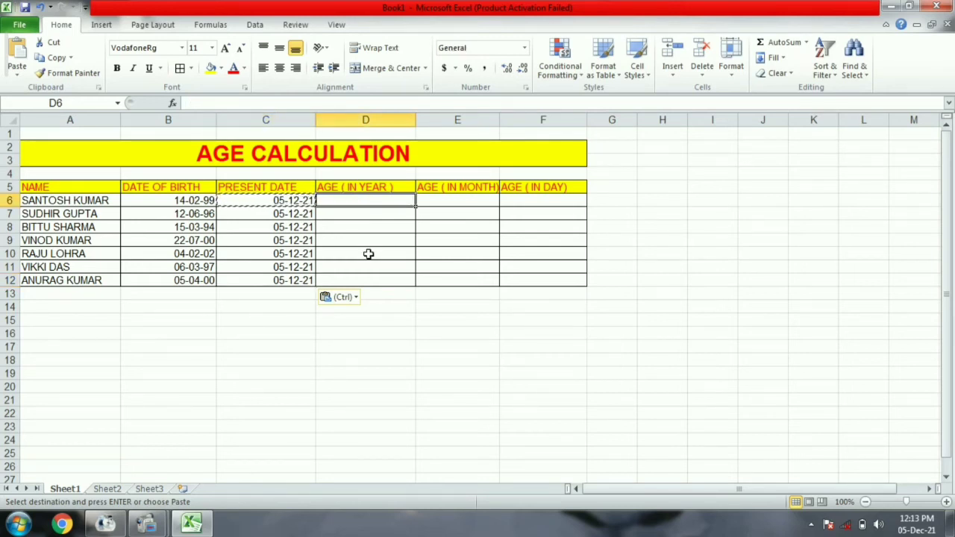
- Enter =DATEDIF(B6,C6,"Y") in D6, giving an age of 22 years
type("=DAT")
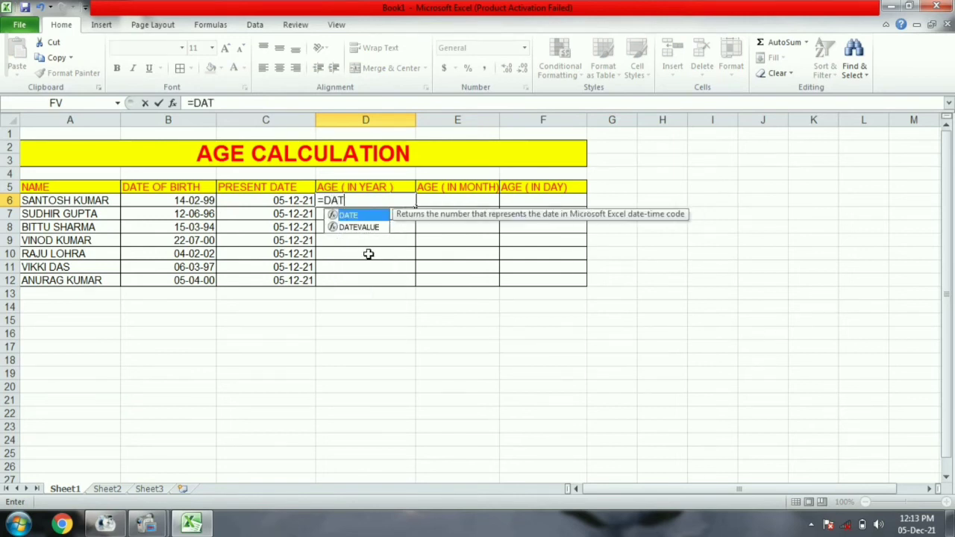
type("EDIF")
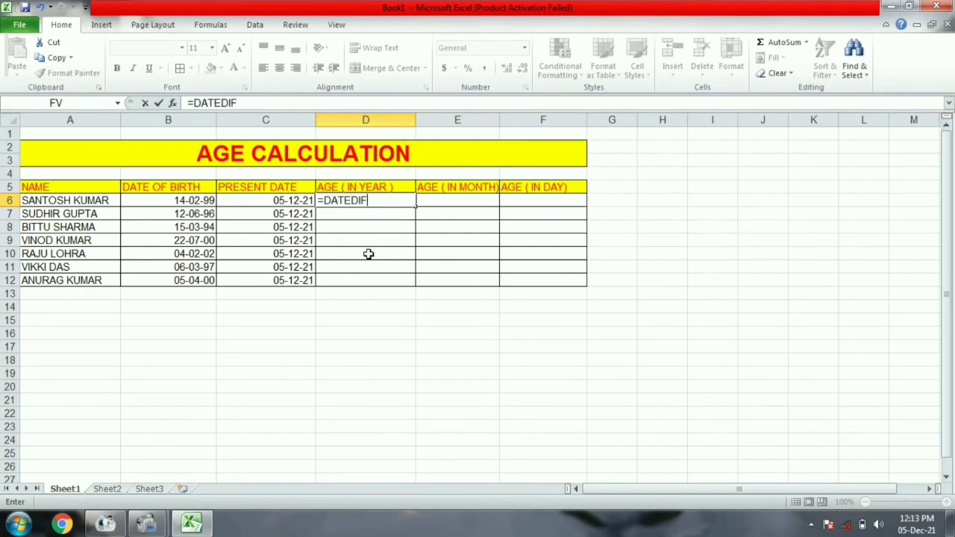
type("(")
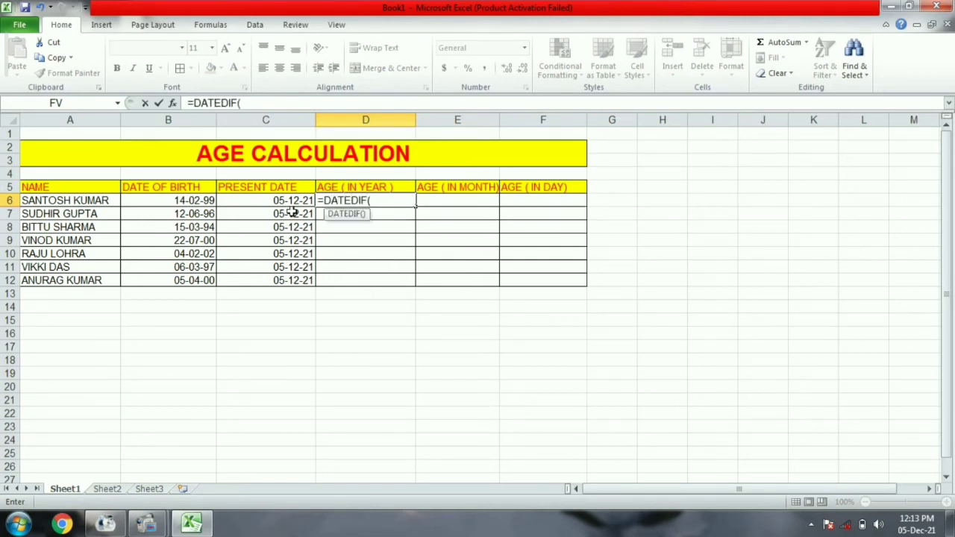
left_click(202, 200)
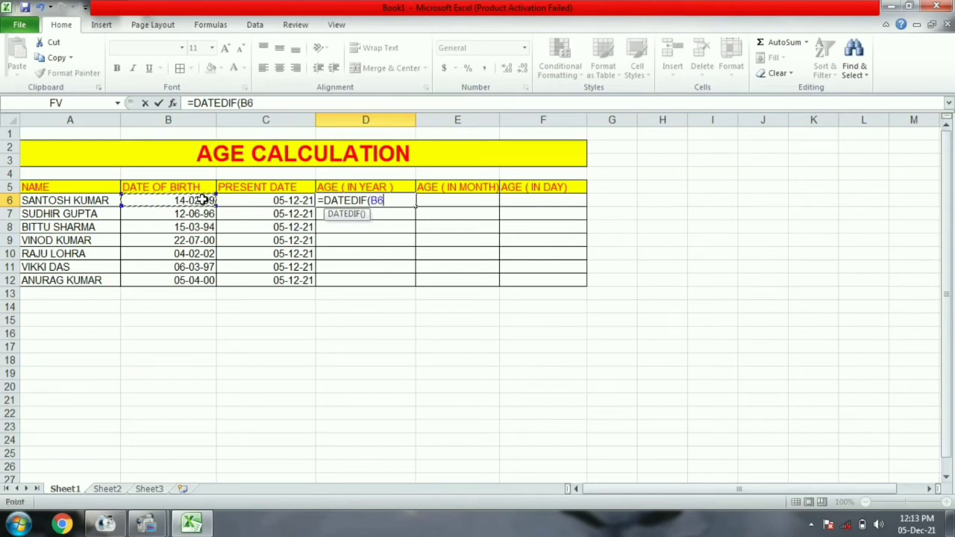
type(",")
left_click(240, 202)
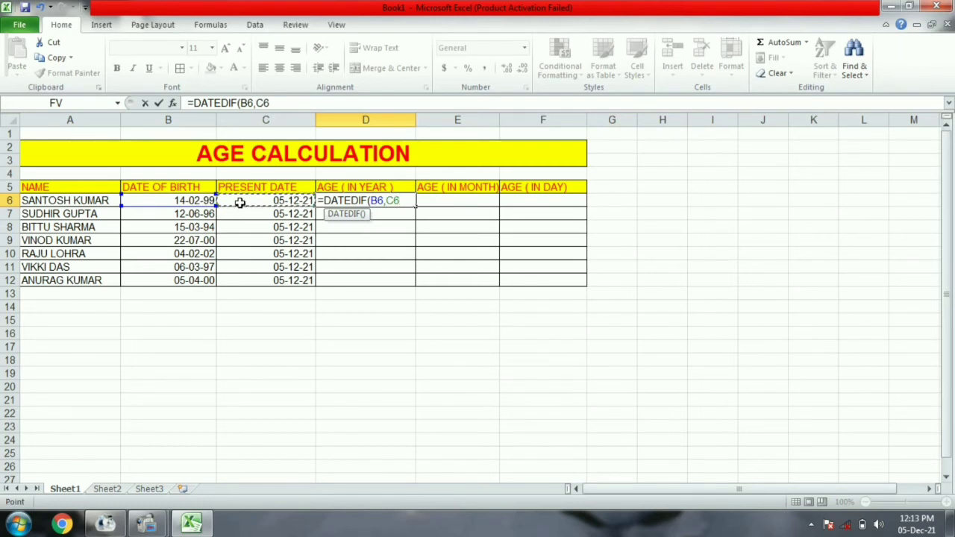
type(",\"Y\")")
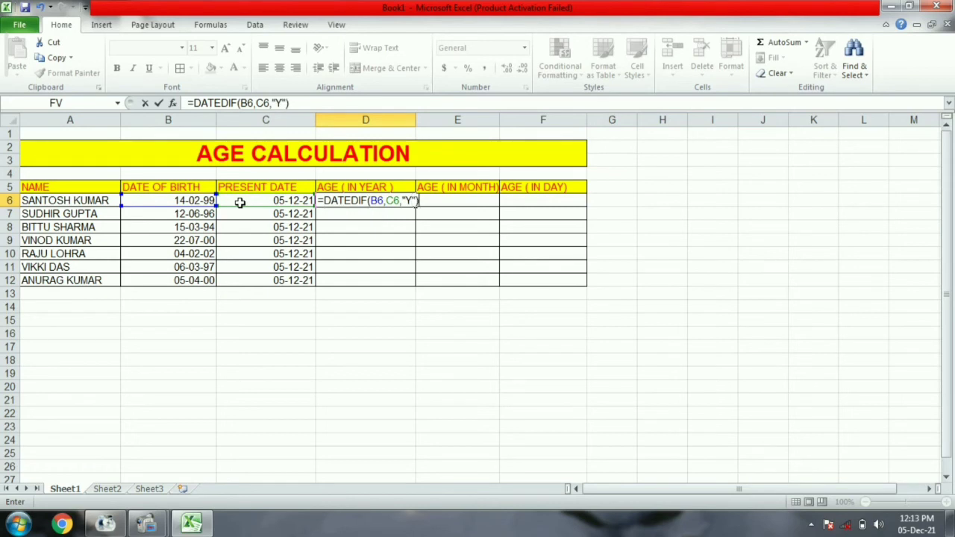
key("Return")
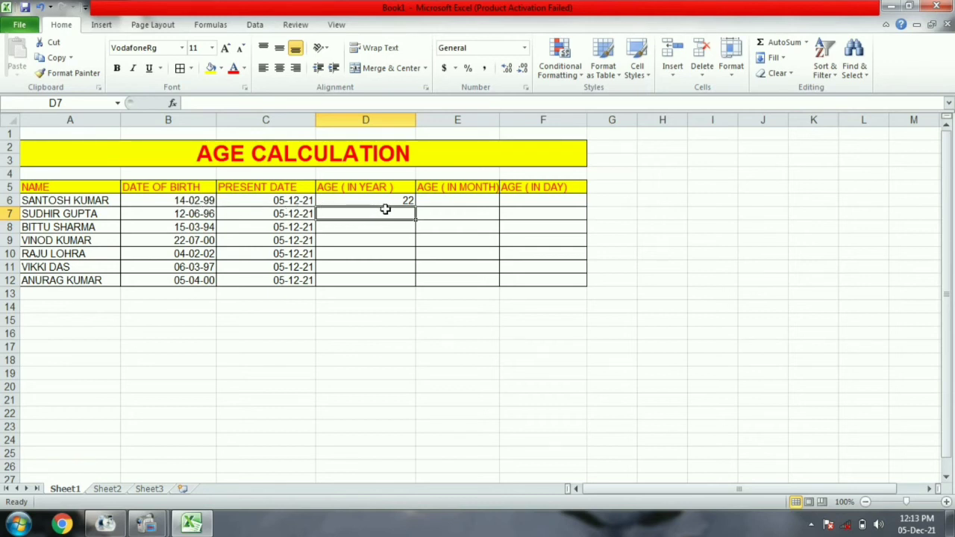
left_click(462, 200)
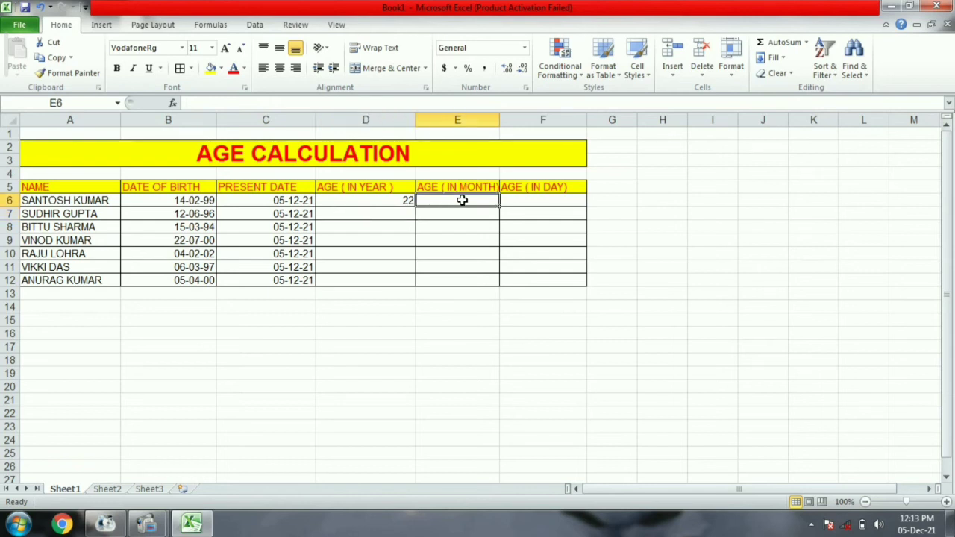
- Enter =DATEDIF(B6,C6,"M") in E6 showing 273 months, and widen column E
type("=DAT")
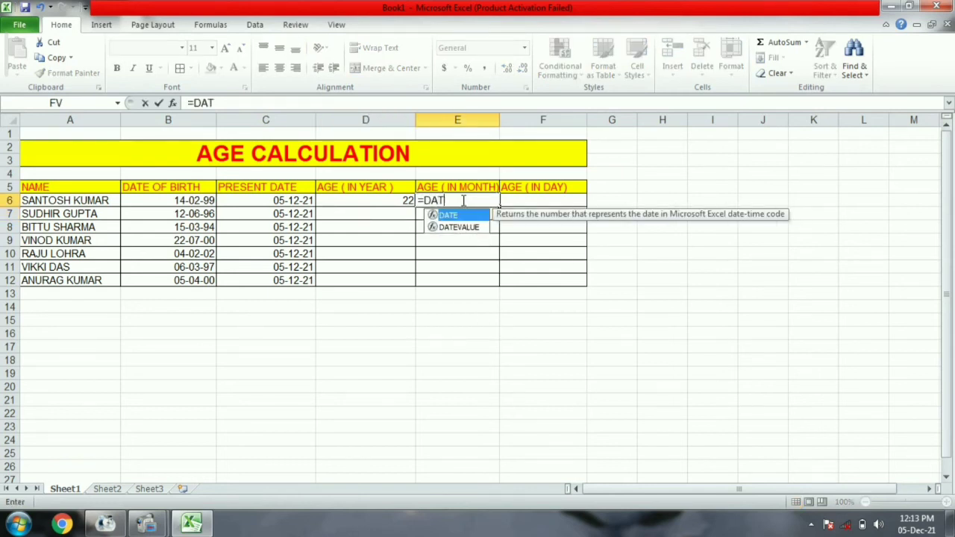
type("EDIF(")
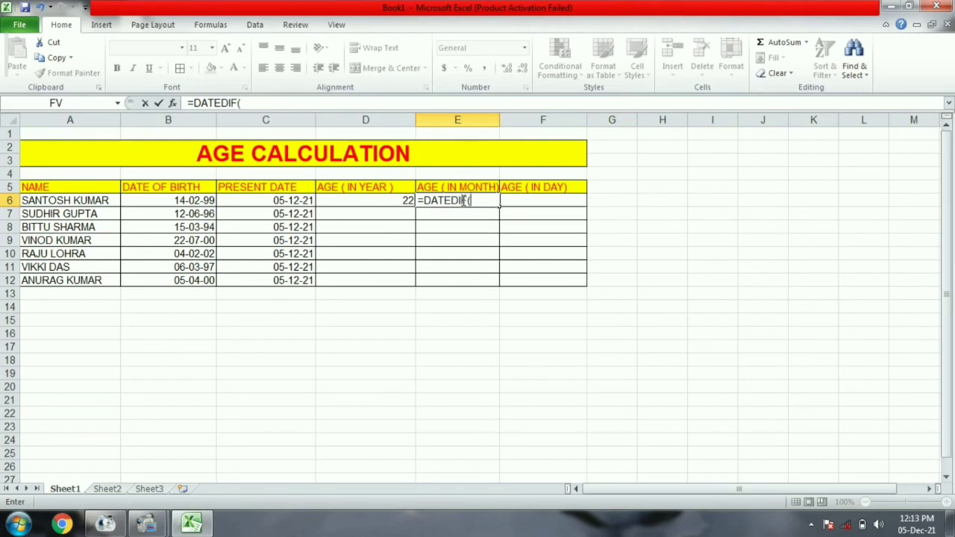
left_click(189, 201)
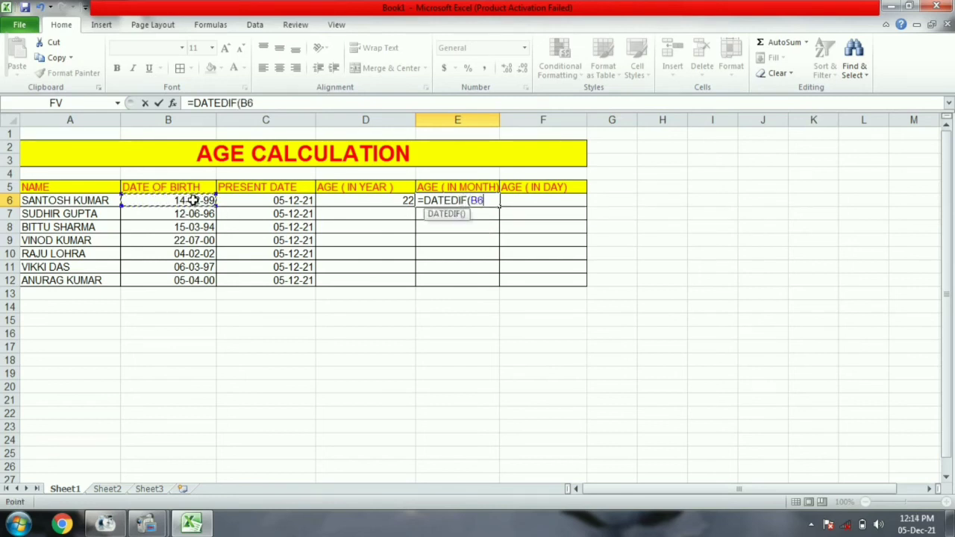
type(",")
left_click(244, 197)
type(",")
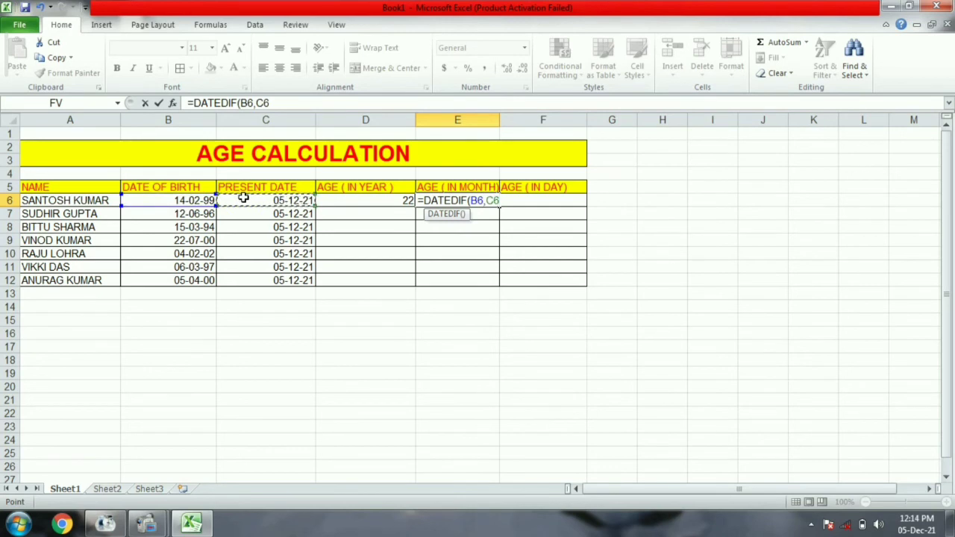
type("\"M\")")
key("Return")
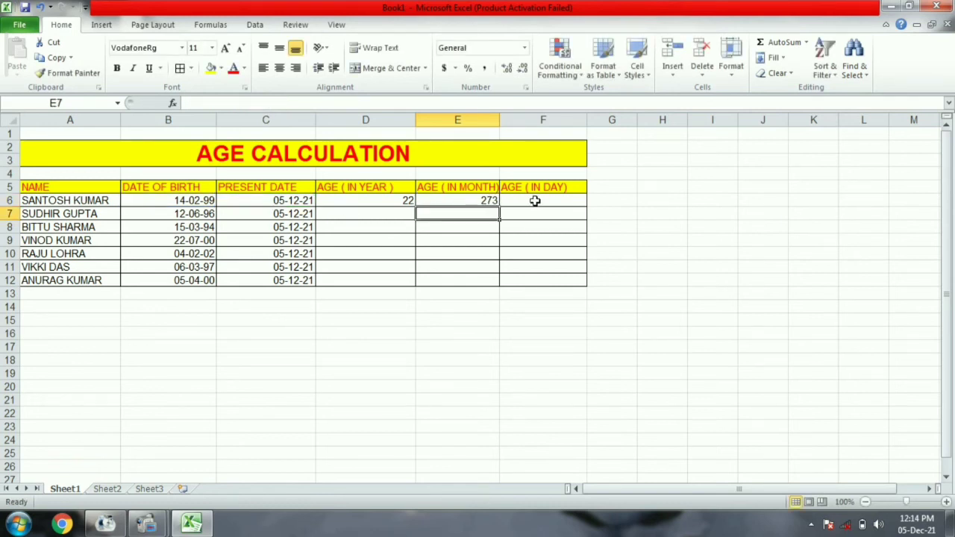
left_click(535, 200)
left_click_drag(498, 120, 512, 120)
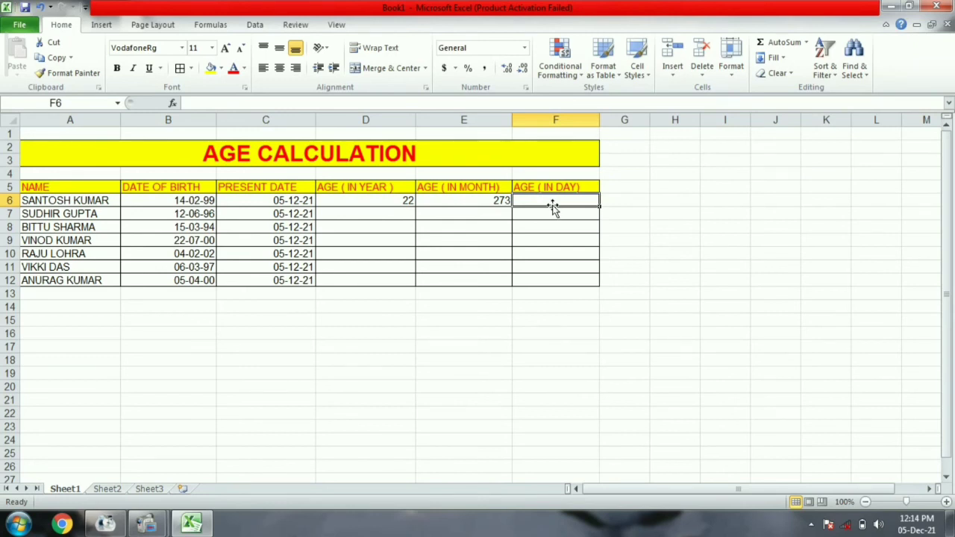
- Enter =DATEDIF(B6,C6,"D") in F6 so it shows the first person's age as 8330 days
type("=DATE")
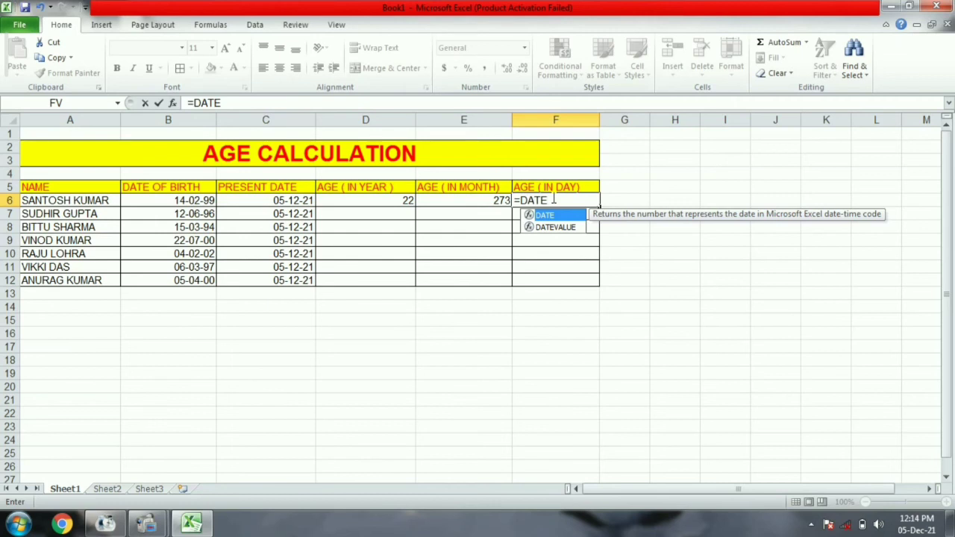
type("D")
type("IF(")
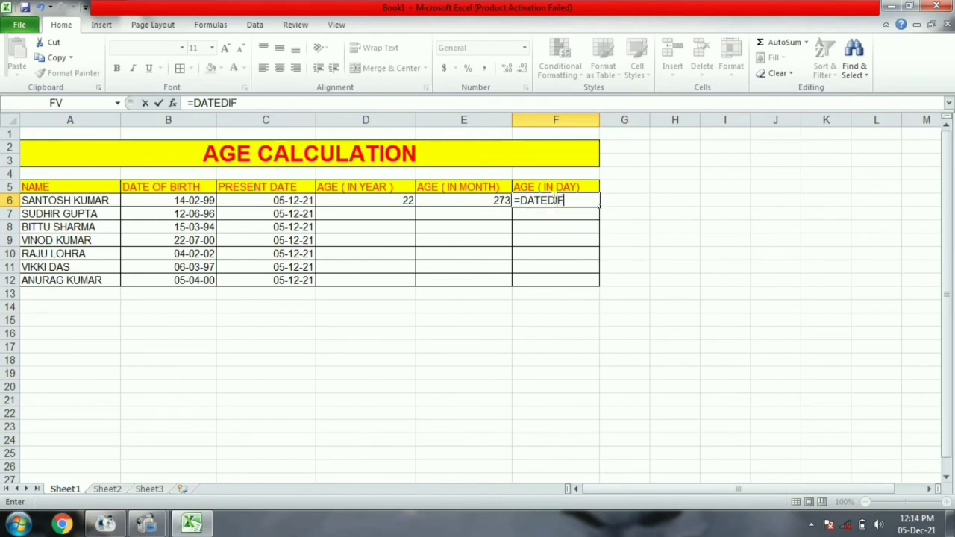
left_click(192, 200)
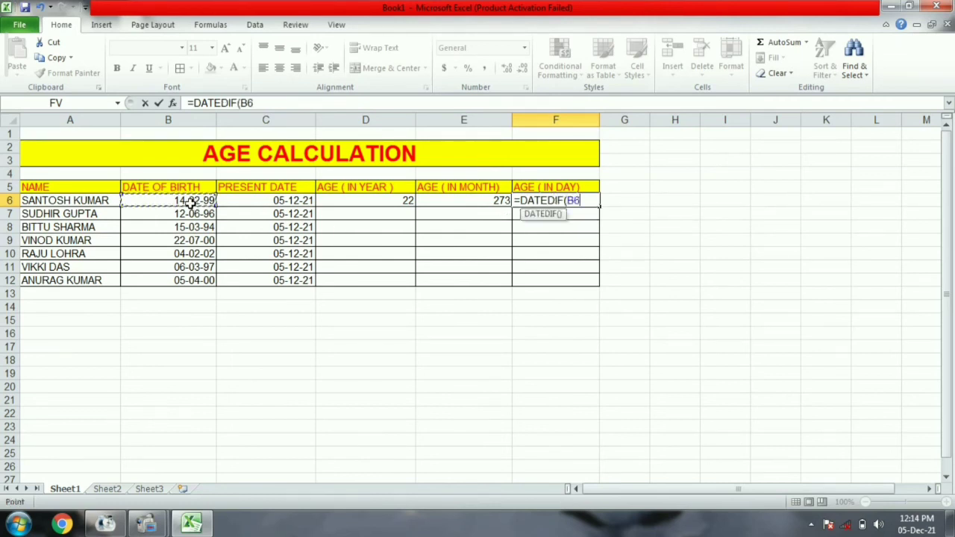
type(",")
left_click(286, 200)
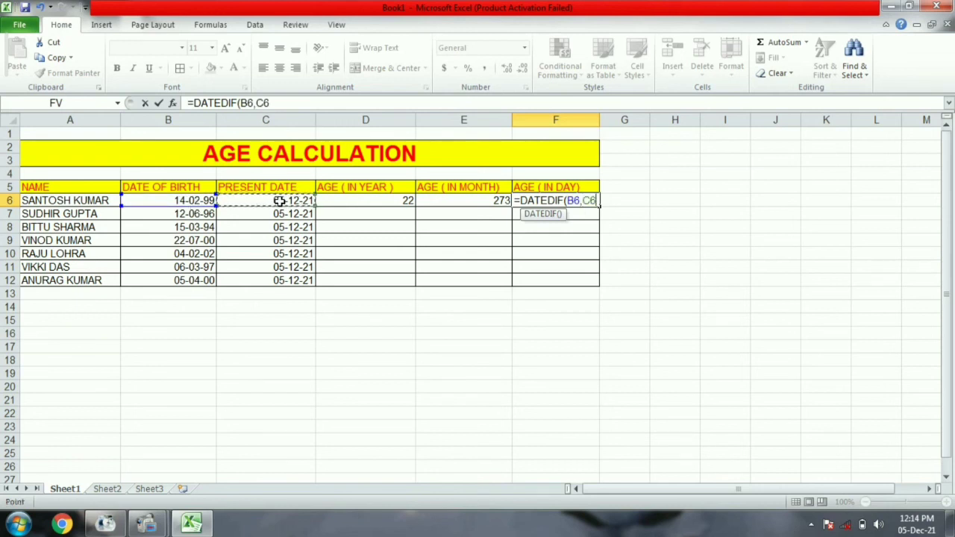
type(",\"D\")")
key("Return")
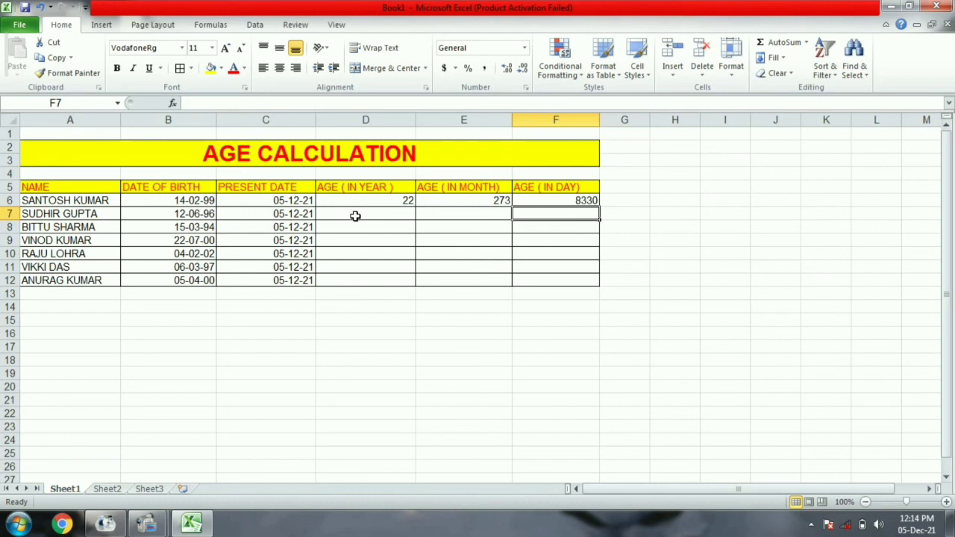
left_click(361, 202)
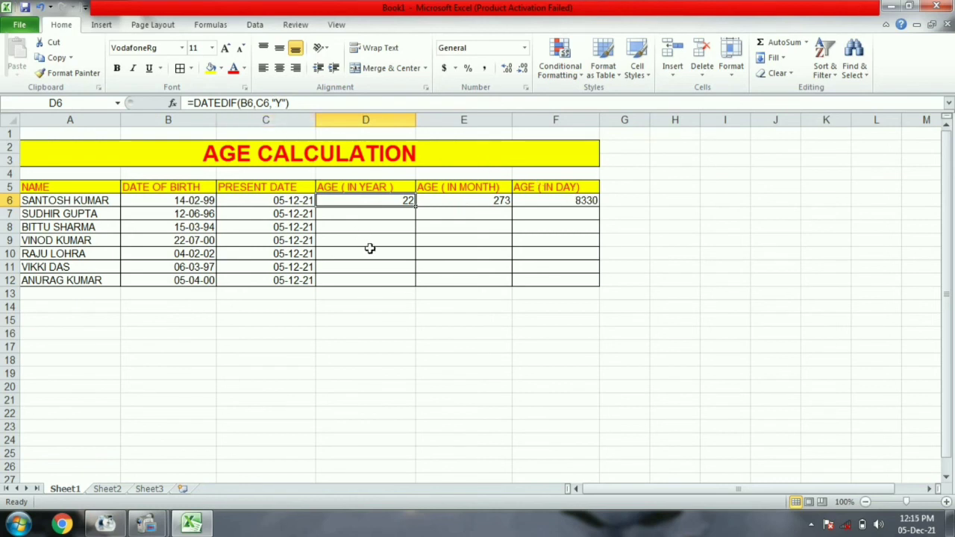
- Copy the years, months and days formulas in D6, E6 and F6 down through row 12
left_click(359, 214)
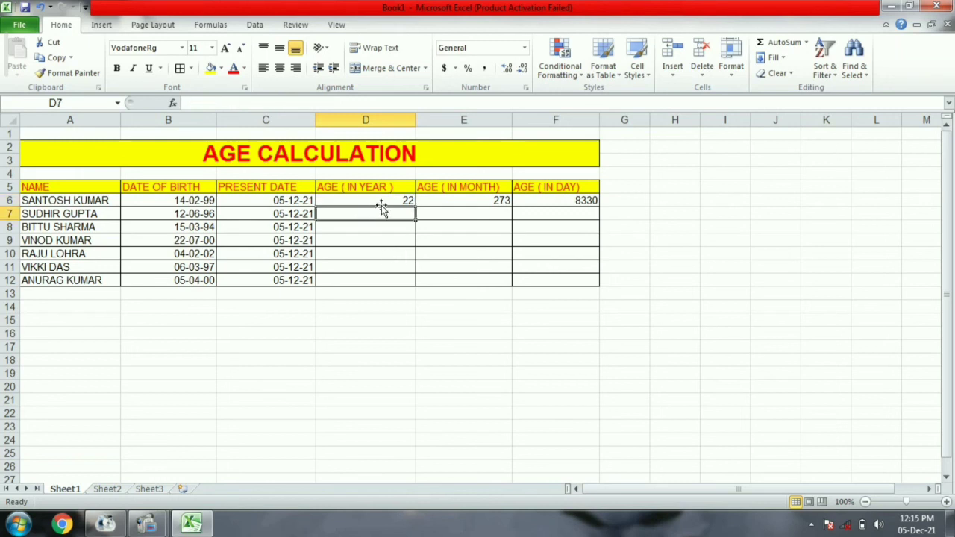
left_click(388, 200)
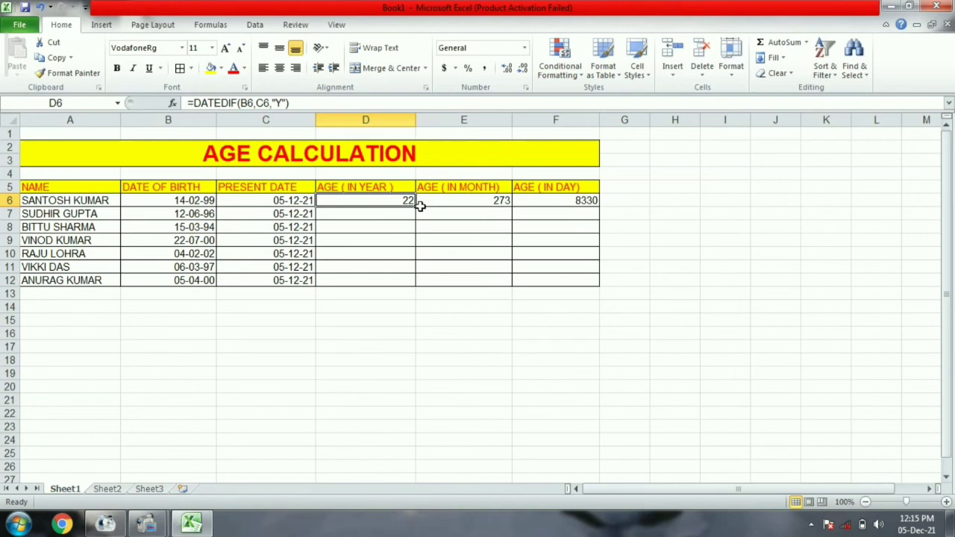
left_click_drag(415, 206, 415, 281)
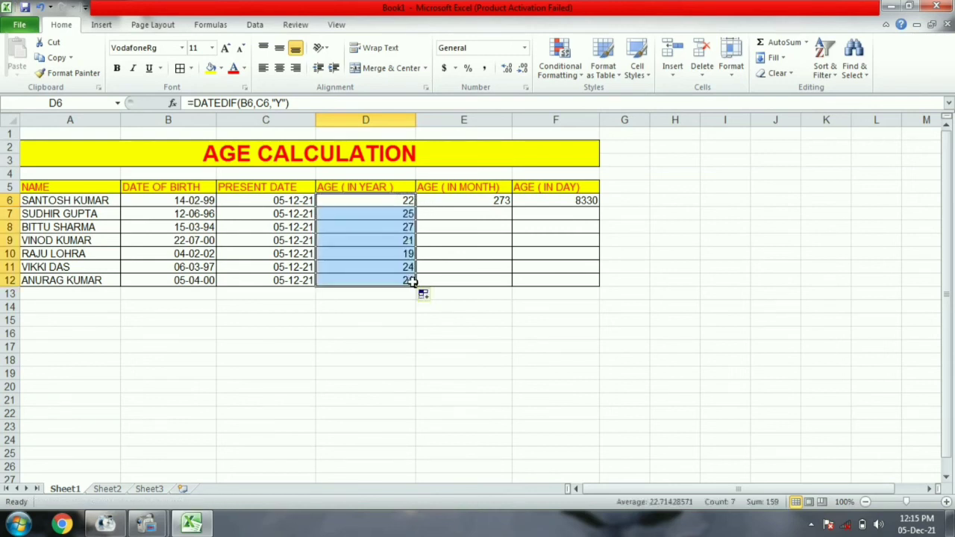
left_click(483, 200)
left_click_drag(514, 210, 508, 282)
left_click(576, 204)
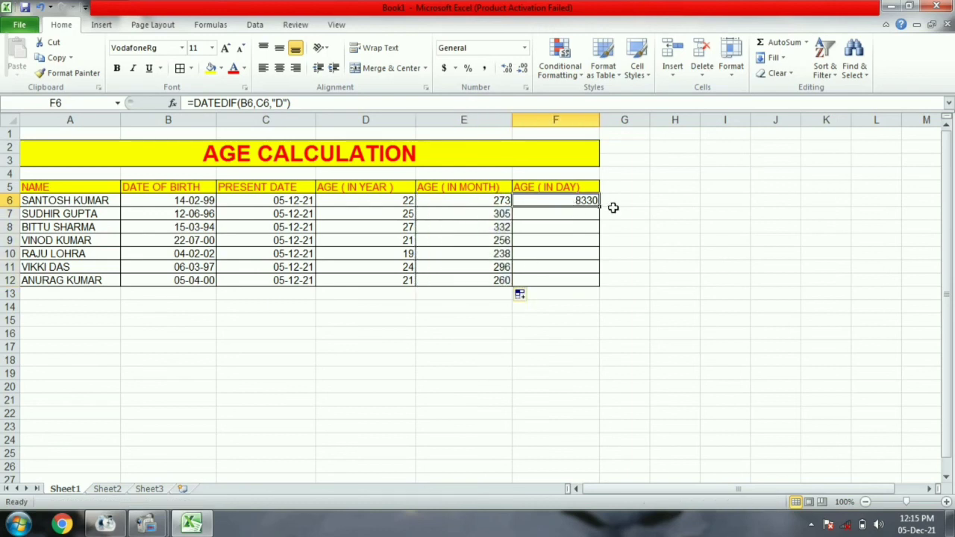
left_click_drag(599, 207, 591, 287)
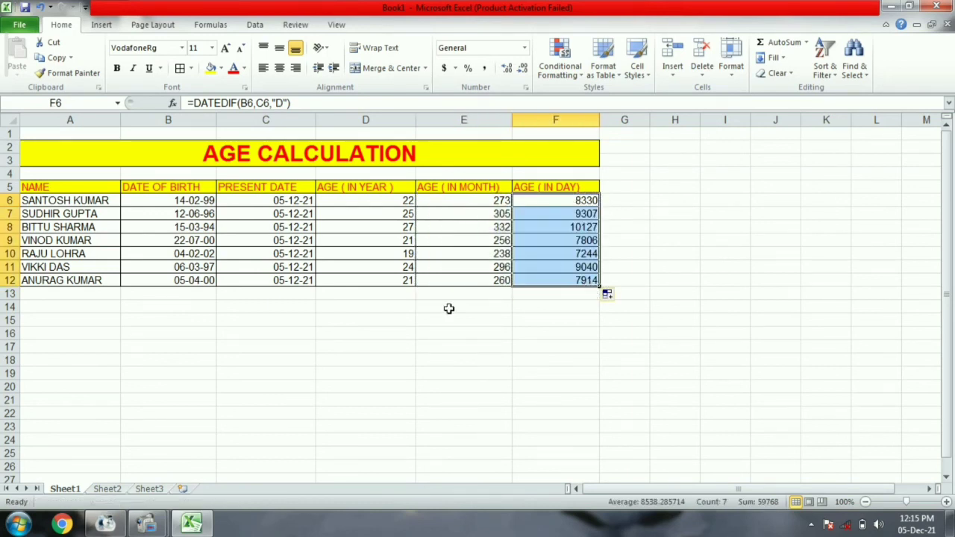
left_click(426, 314)
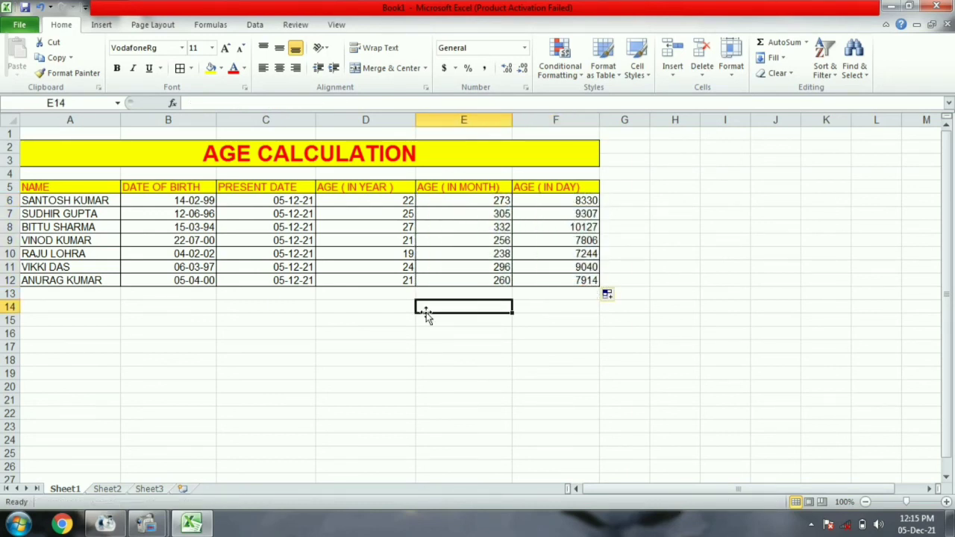